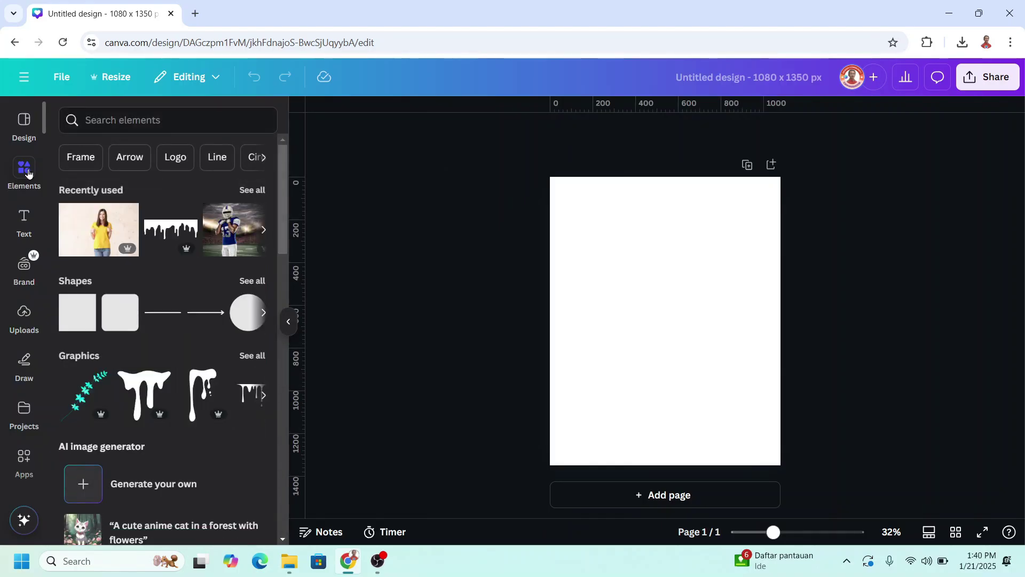
Add the yellow T-shirt woman photo from Recently used, remove its background, then enlarge and centre it.
click(128, 218)
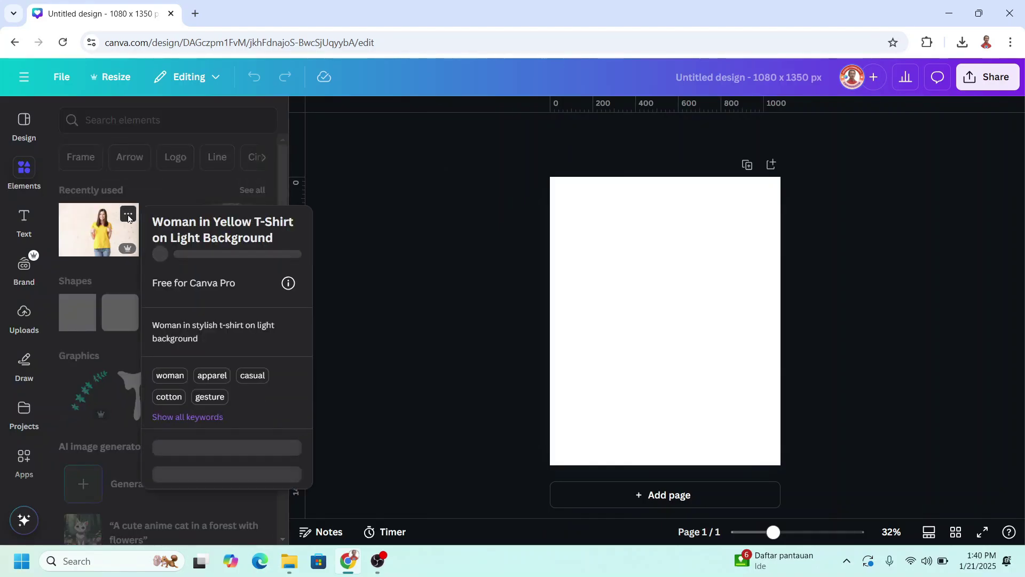
click(104, 239)
click(105, 239)
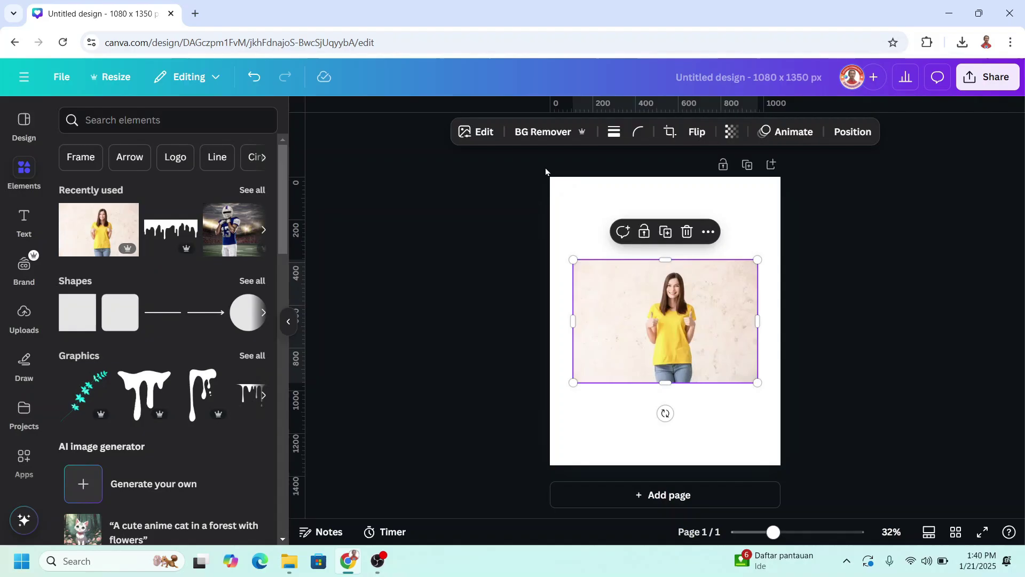
click(541, 132)
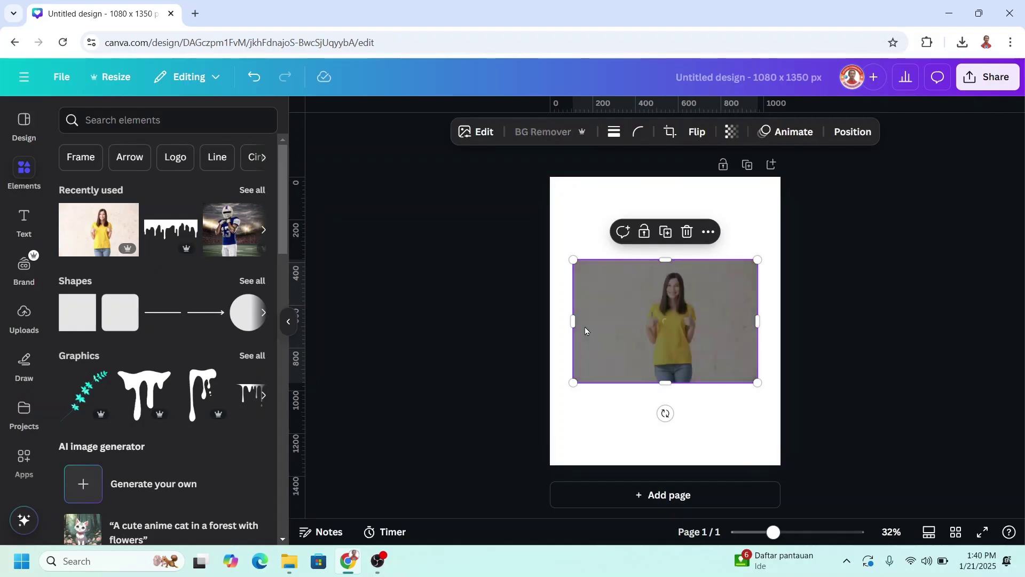
drag(757, 383, 790, 458)
drag(736, 398, 689, 346)
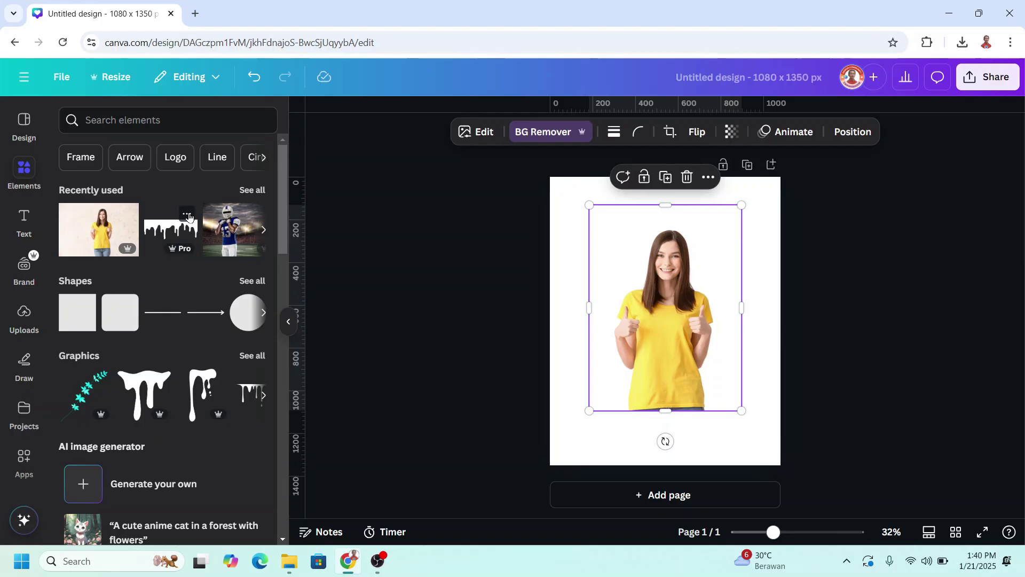
Search graphics for 'drip' and place the Dripping Paint Border Illustration at the shirt's bottom.
click(187, 215)
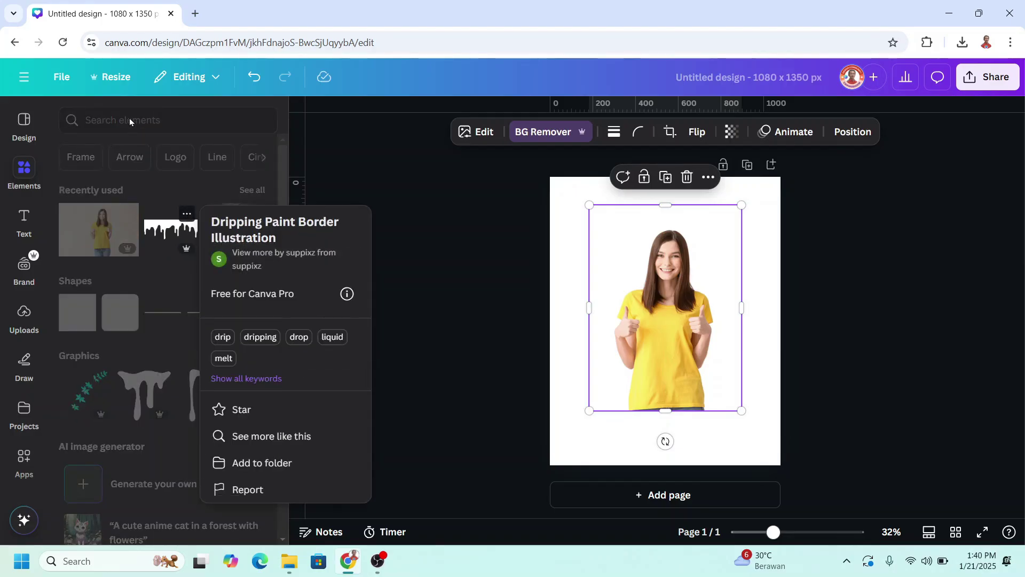
click(107, 120)
text(drip)
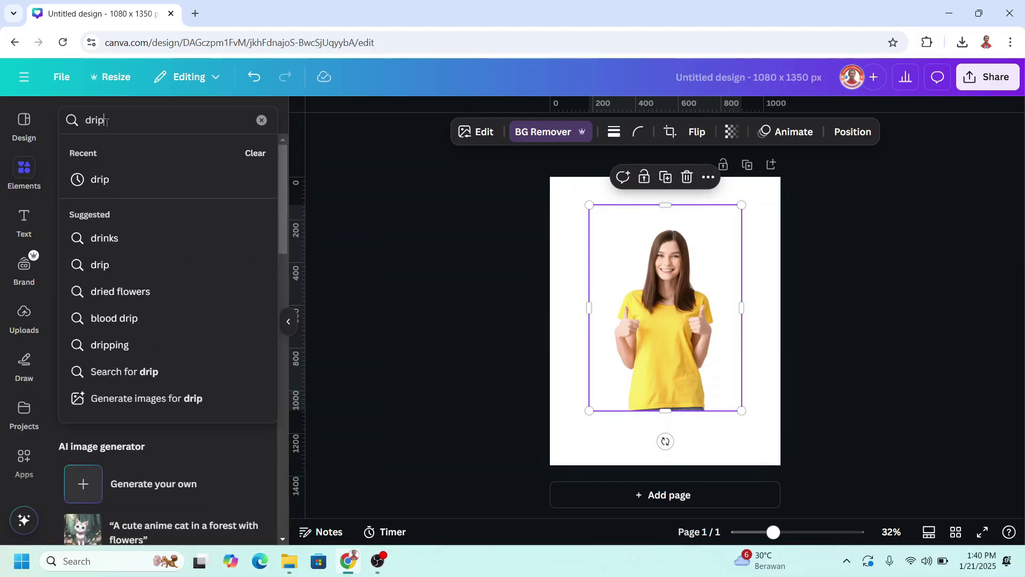
key(Return)
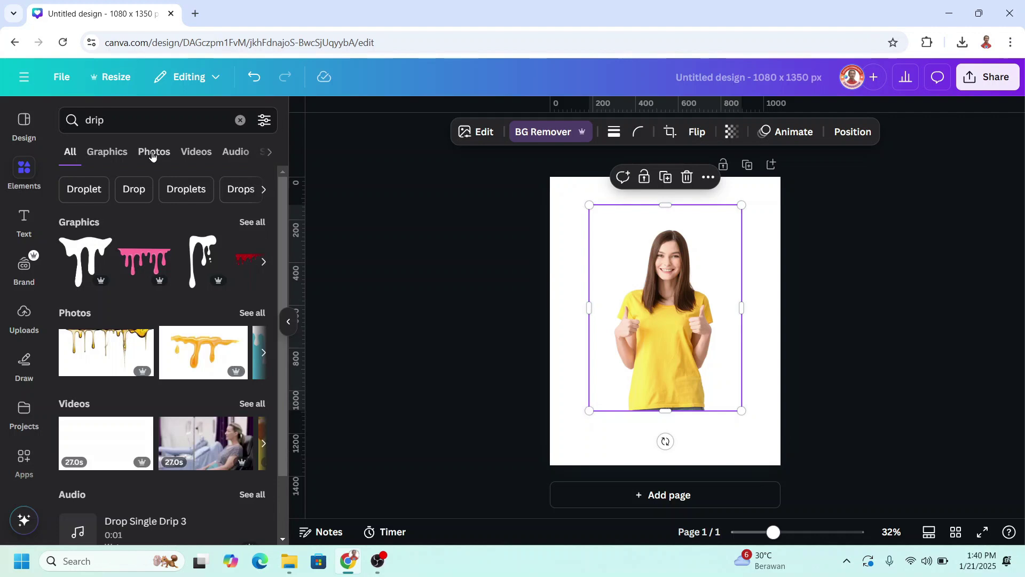
click(113, 156)
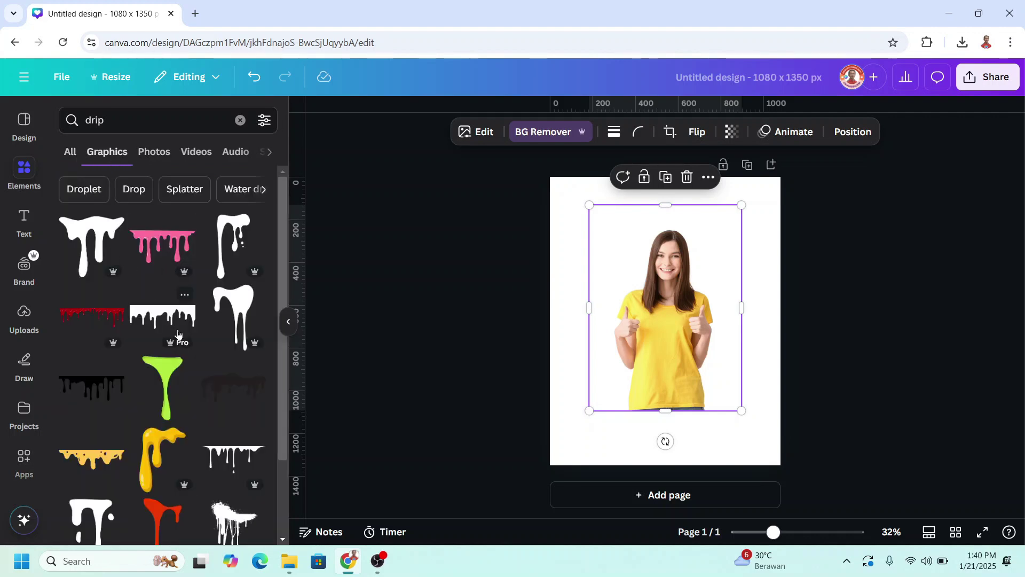
click(185, 296)
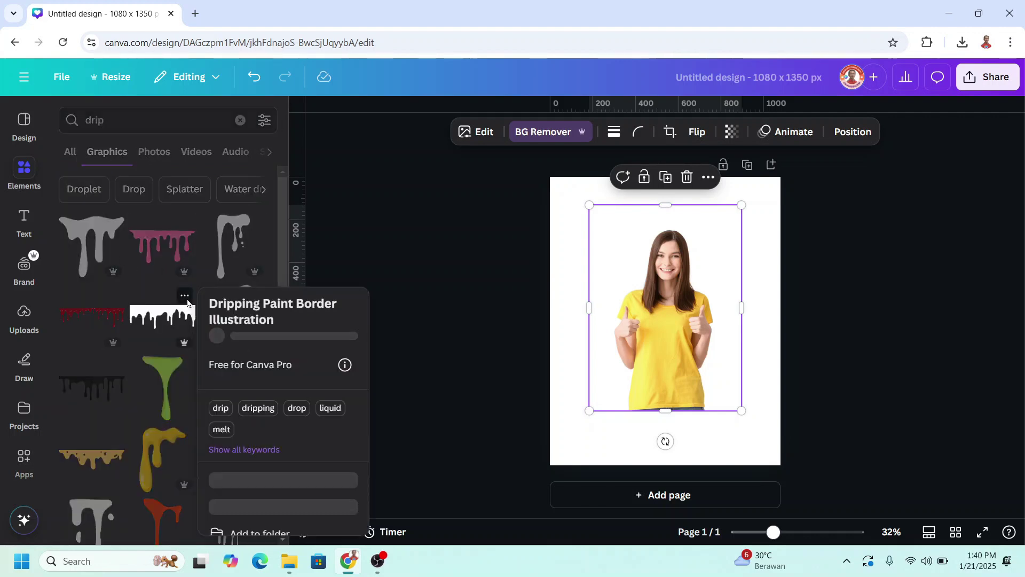
click(167, 319)
drag(683, 317, 684, 391)
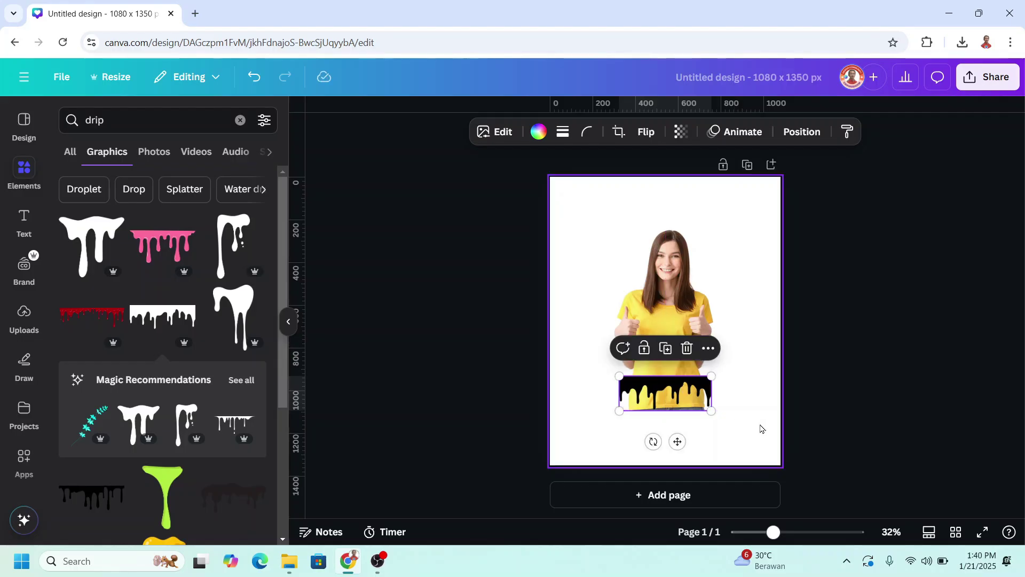
Add a square shape over the shirt and stretch it upward to about 494 × 647 above the drip.
click(240, 120)
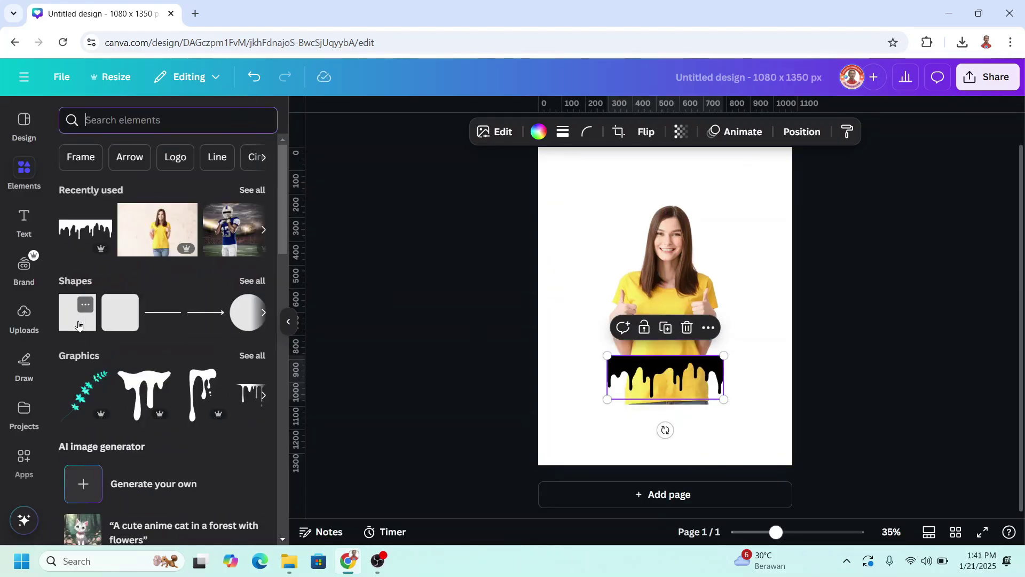
click(88, 323)
drag(678, 313, 712, 320)
drag(666, 275, 664, 201)
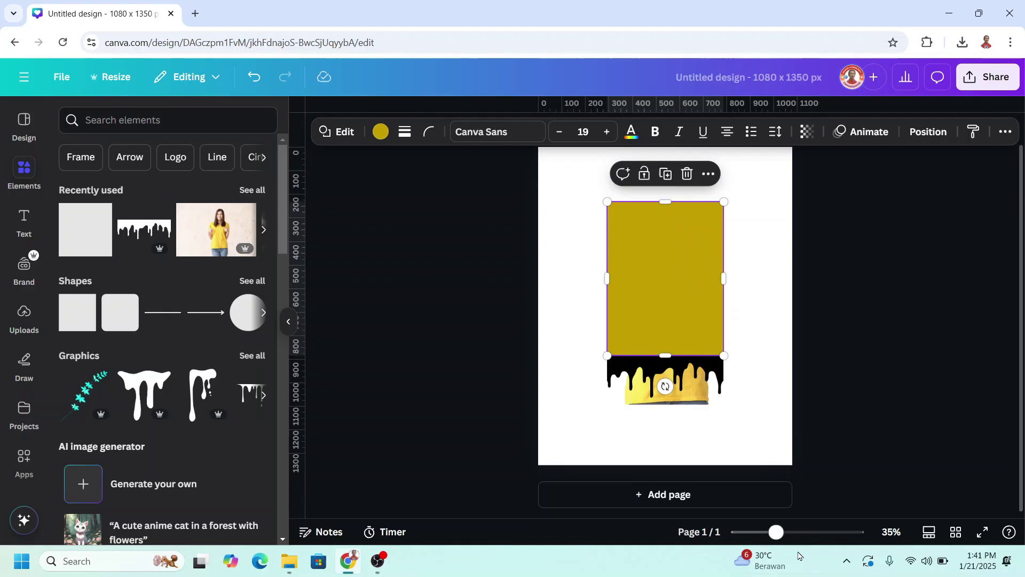
scroll(768, 396, up, 3)
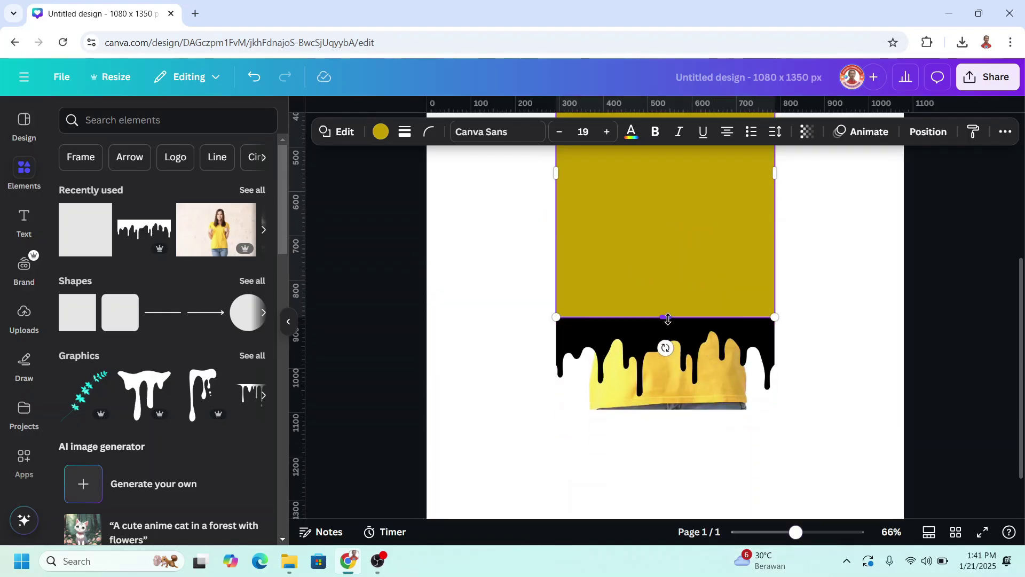
Duplicate the page and delete the woman's photo from page 2.
scroll(668, 374, down, 3)
click(762, 202)
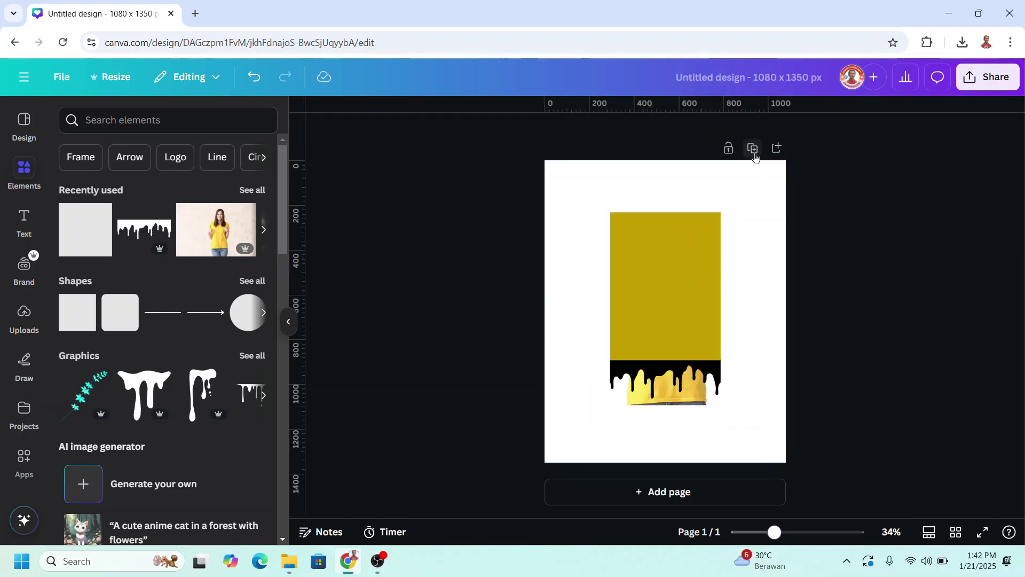
click(753, 148)
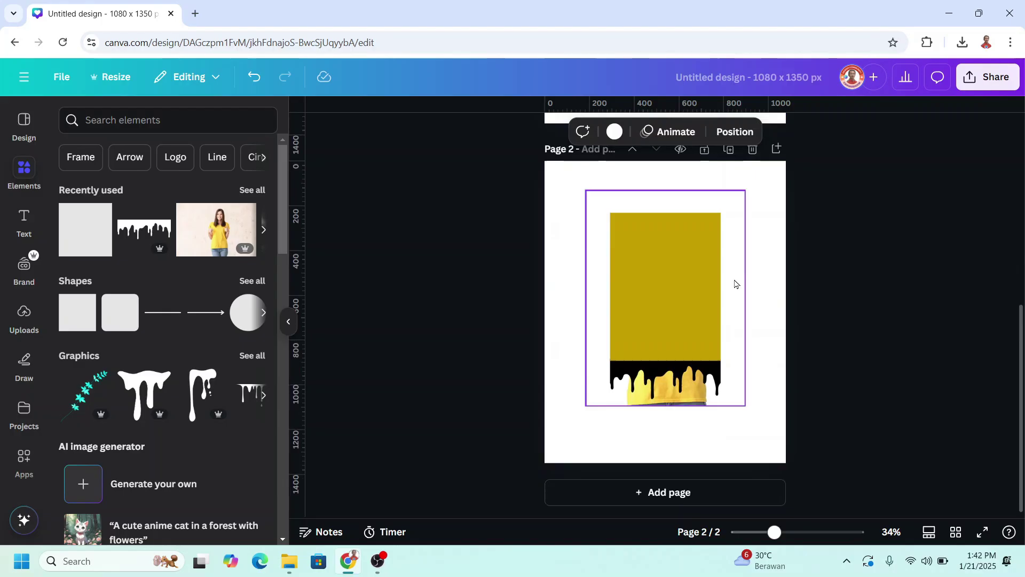
click(701, 403)
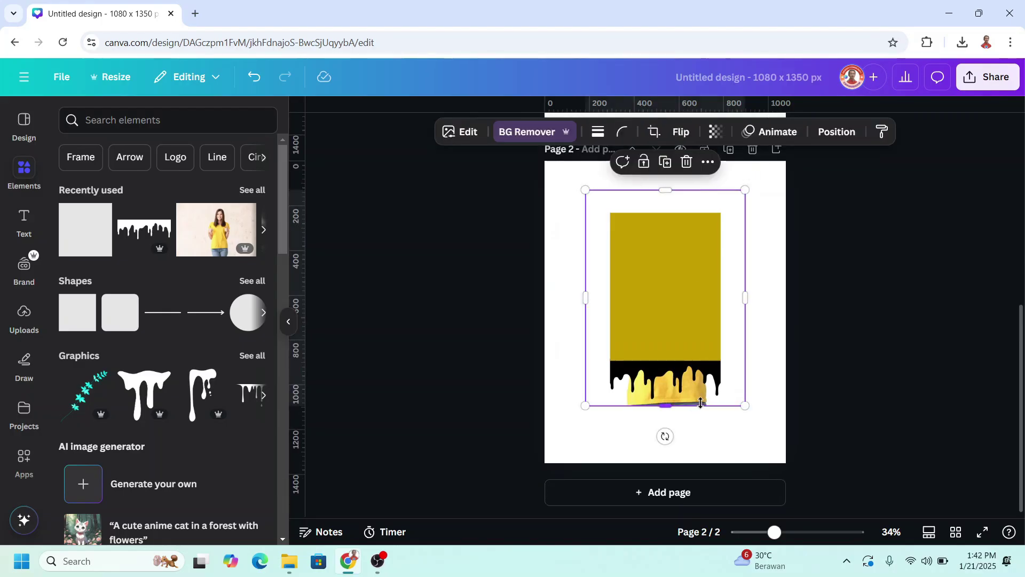
click(688, 162)
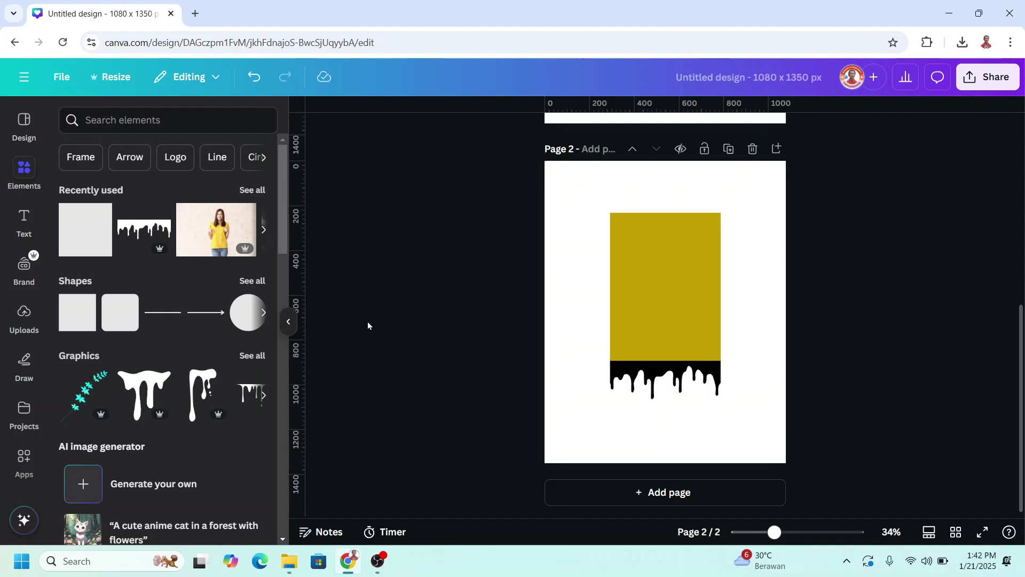
Add a new square on page 2 and stretch it to about 584 × 846 over the artwork.
click(84, 324)
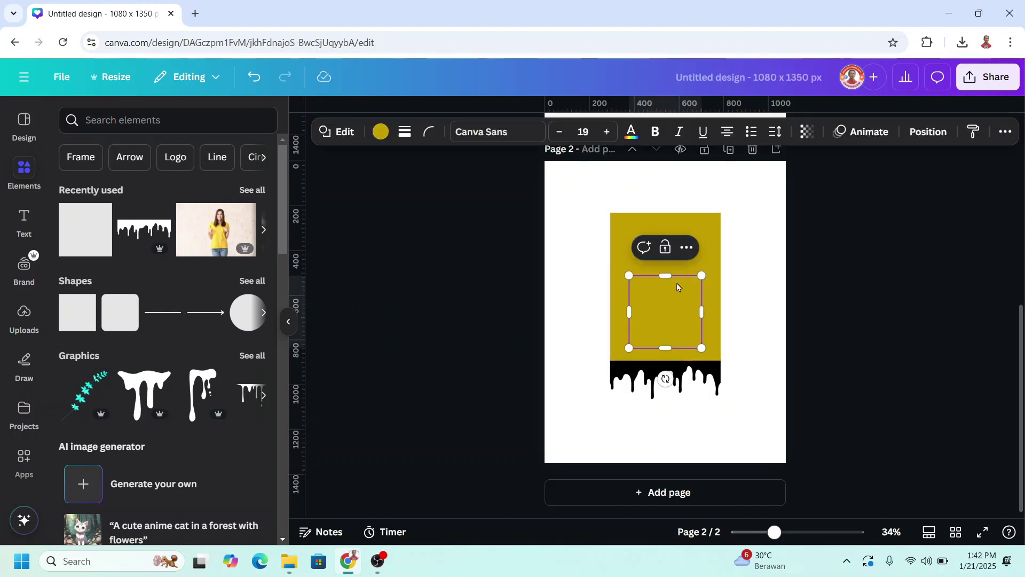
drag(670, 274, 666, 205)
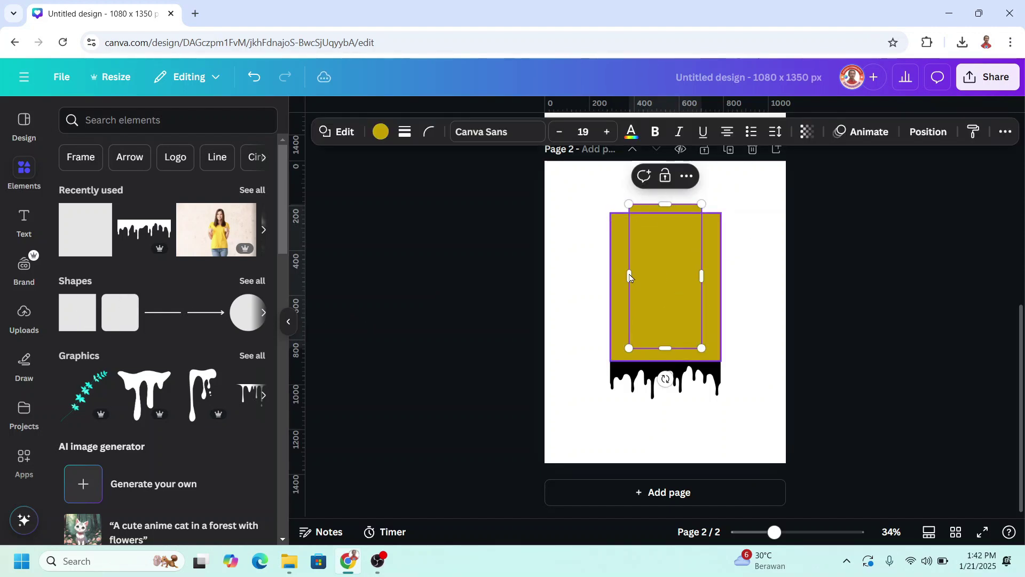
drag(629, 276, 600, 275)
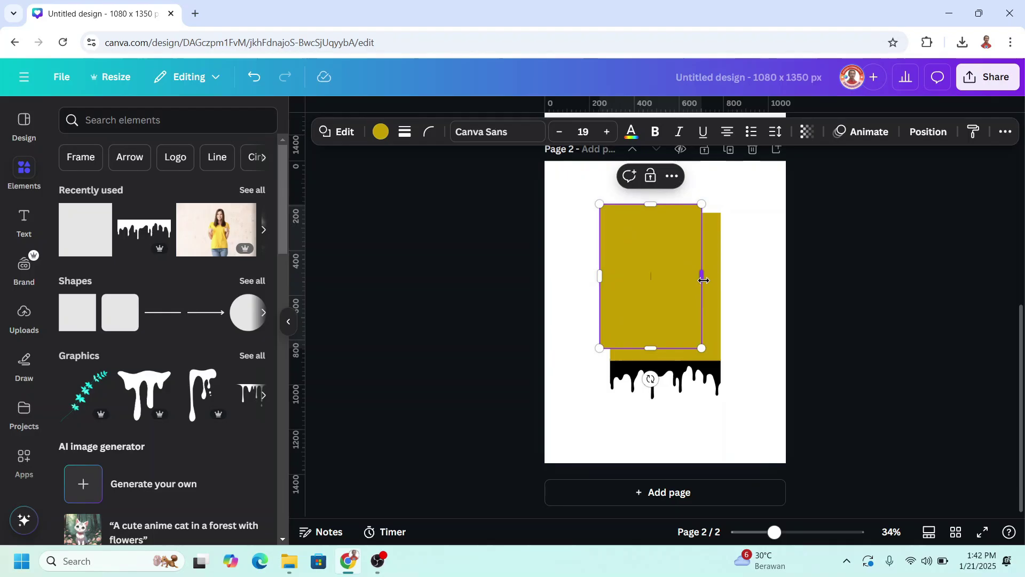
drag(702, 276, 732, 276)
drag(660, 346, 664, 408)
Send the large yellow rectangle to the back, behind the drip and inner rectangle.
click(676, 280)
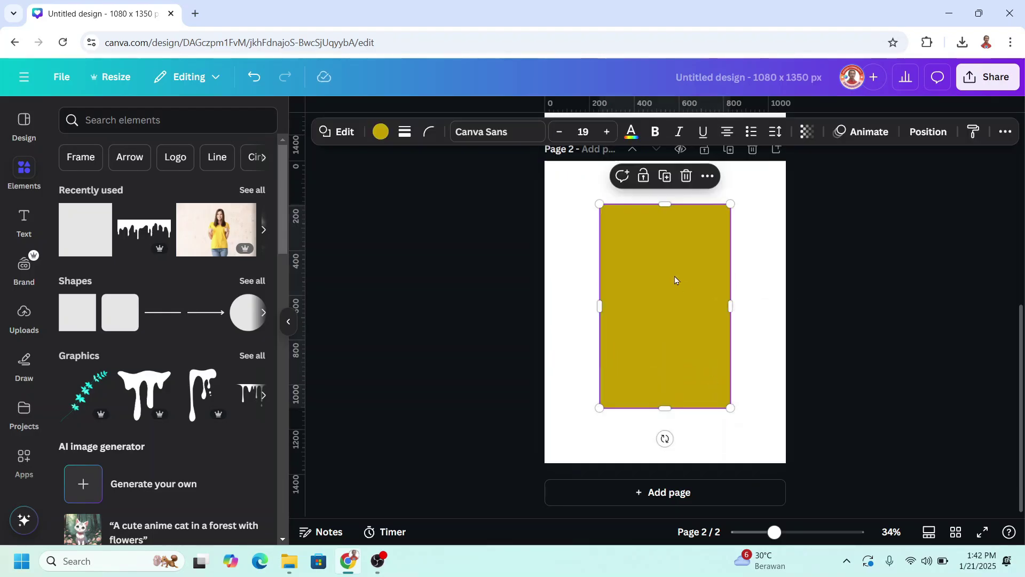
right_click(676, 279)
mouse_move(717, 314)
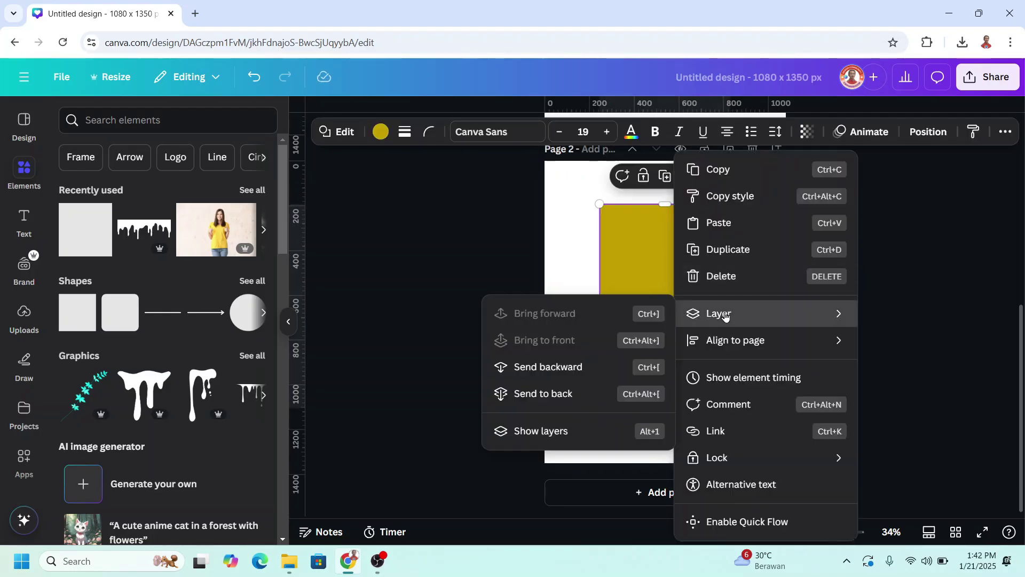
click(576, 393)
click(683, 298)
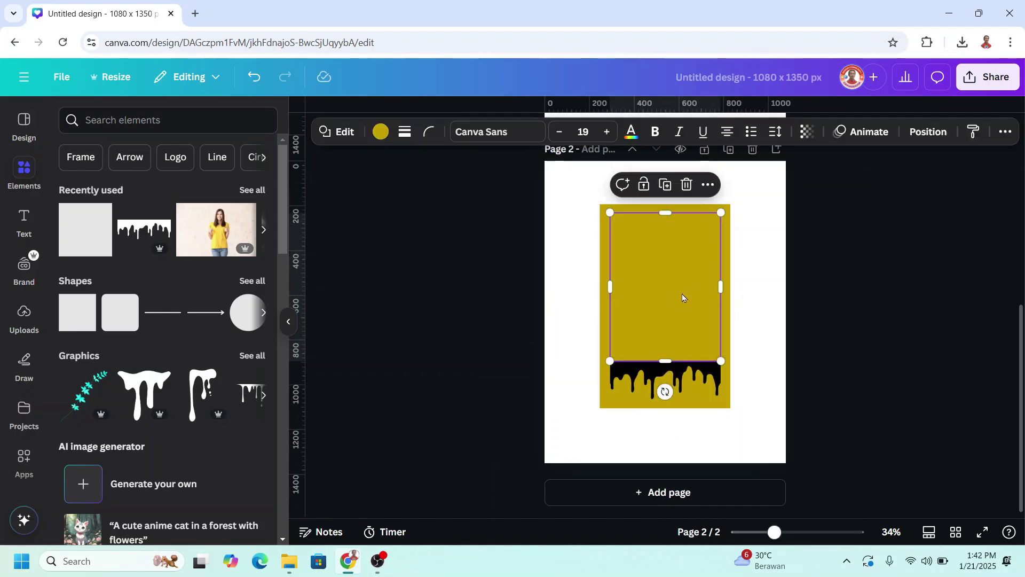
Recolour page 2's inner rectangle and drip graphic white.
click(381, 132)
click(216, 308)
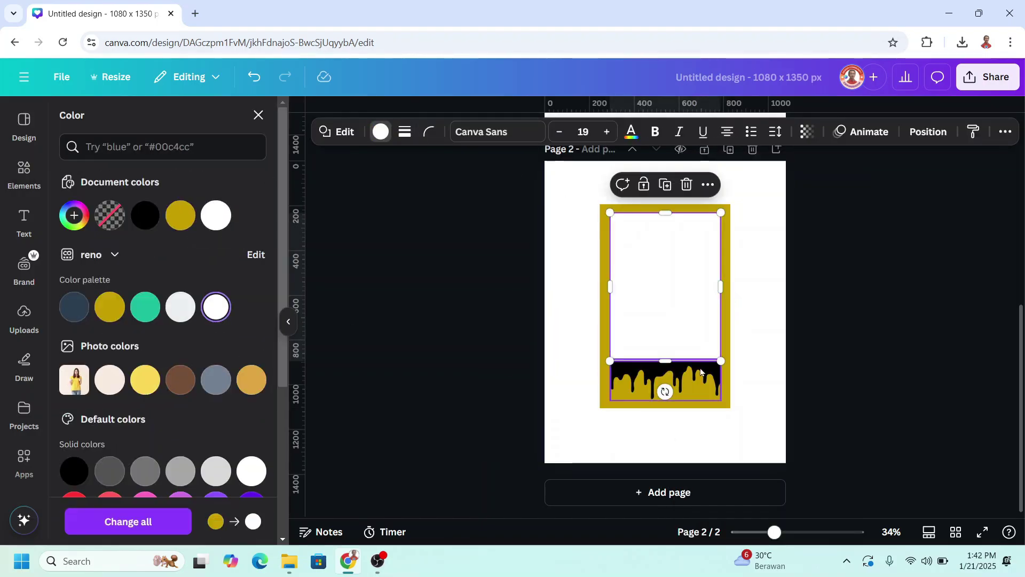
click(699, 381)
click(220, 312)
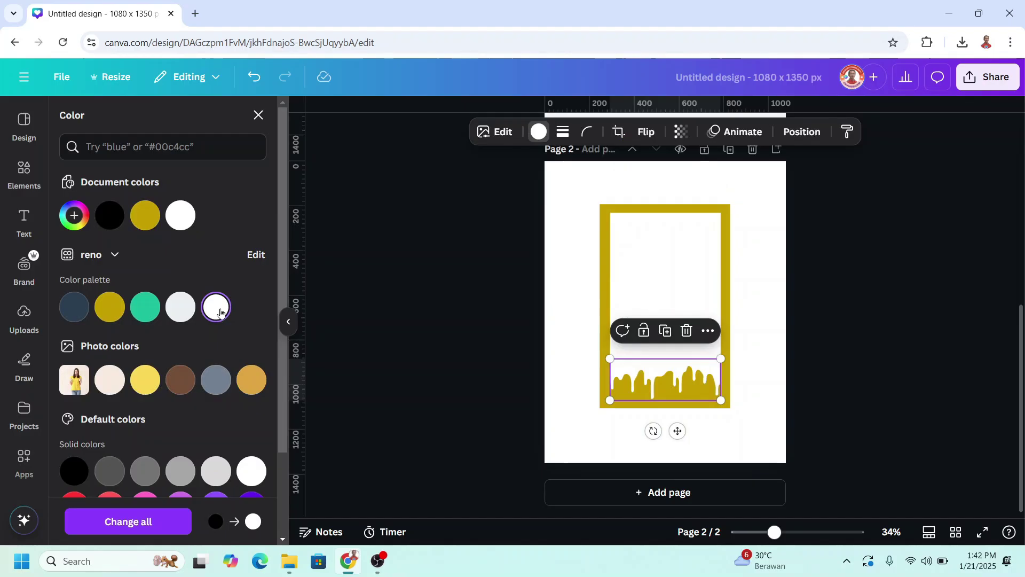
Download only page 2 as a PNG, excluding page 1.
click(987, 79)
click(783, 340)
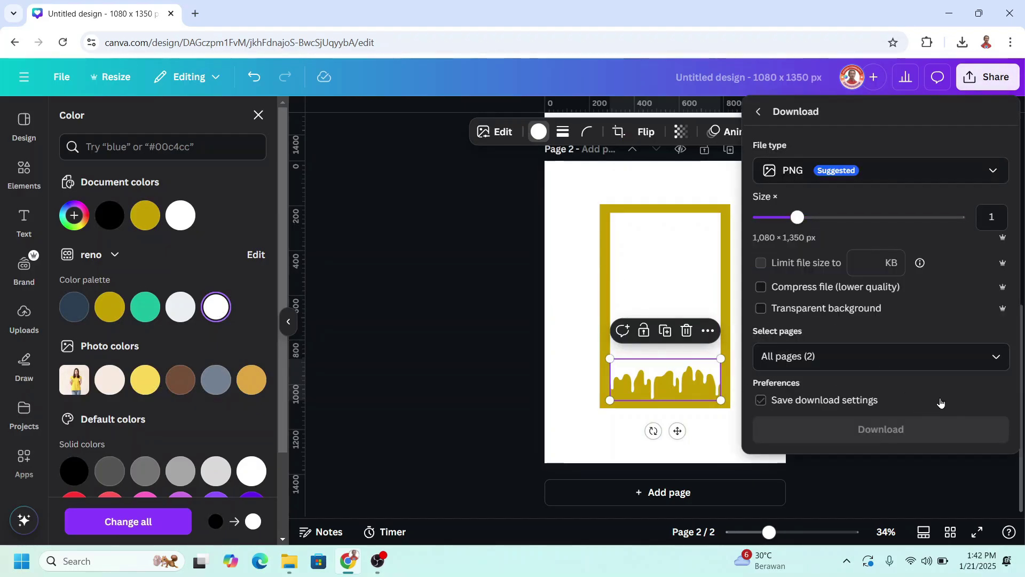
click(989, 356)
click(986, 228)
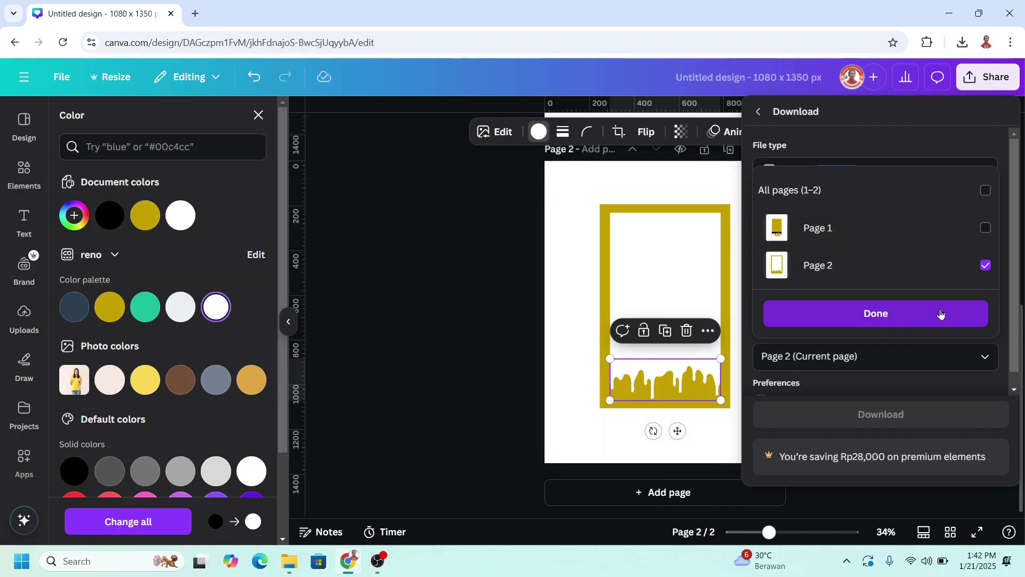
click(941, 314)
click(940, 418)
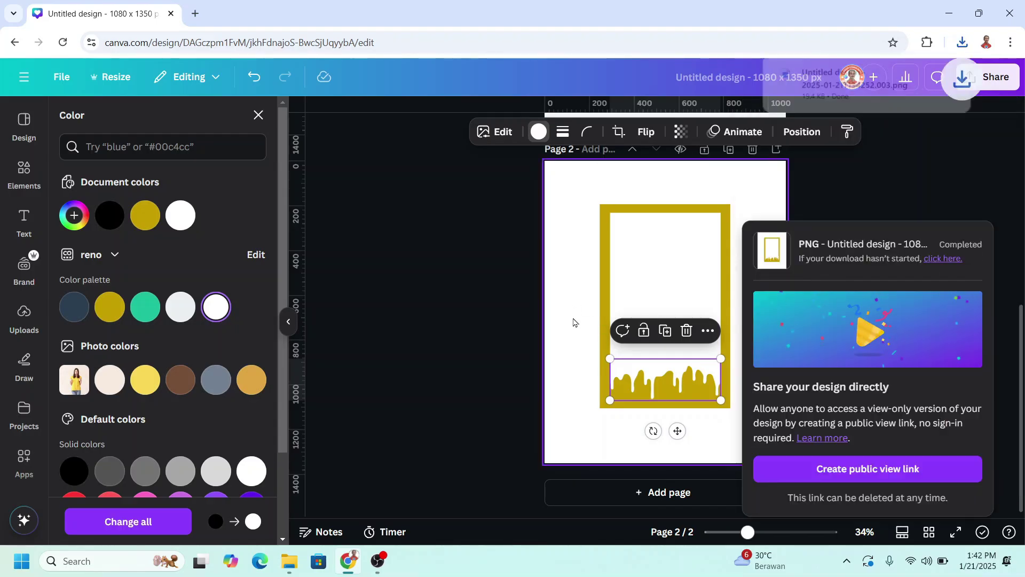
Delete the yellow rectangle and drip graphic from page 1, then check recent browser downloads.
click(574, 322)
scroll(611, 361, up, 5)
click(685, 295)
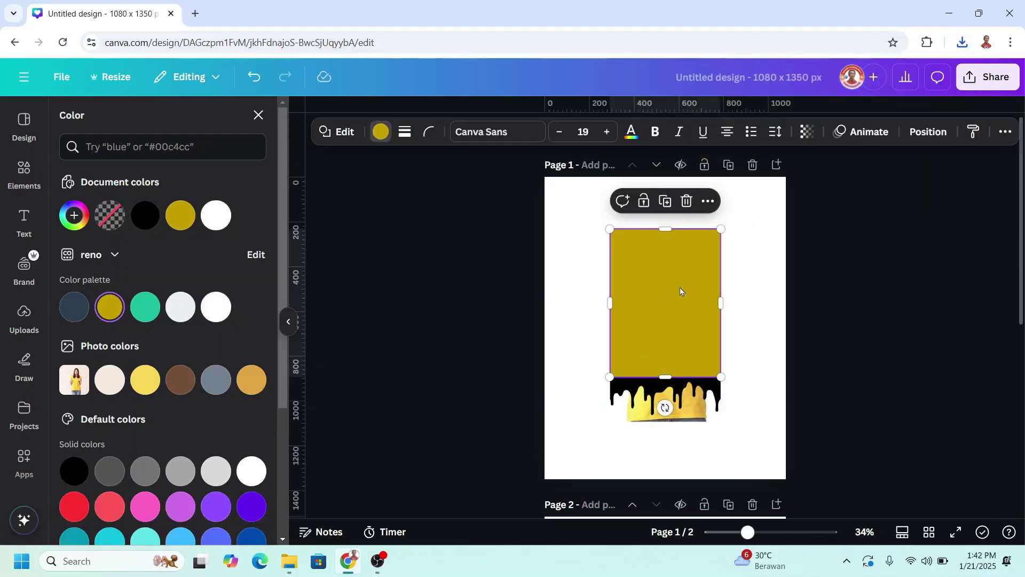
click(687, 201)
click(694, 393)
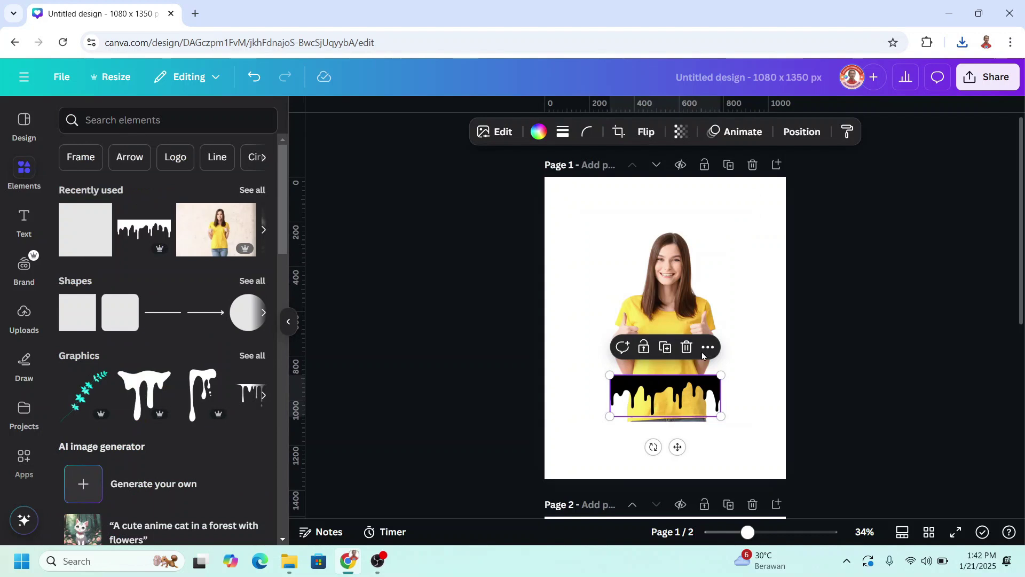
click(687, 349)
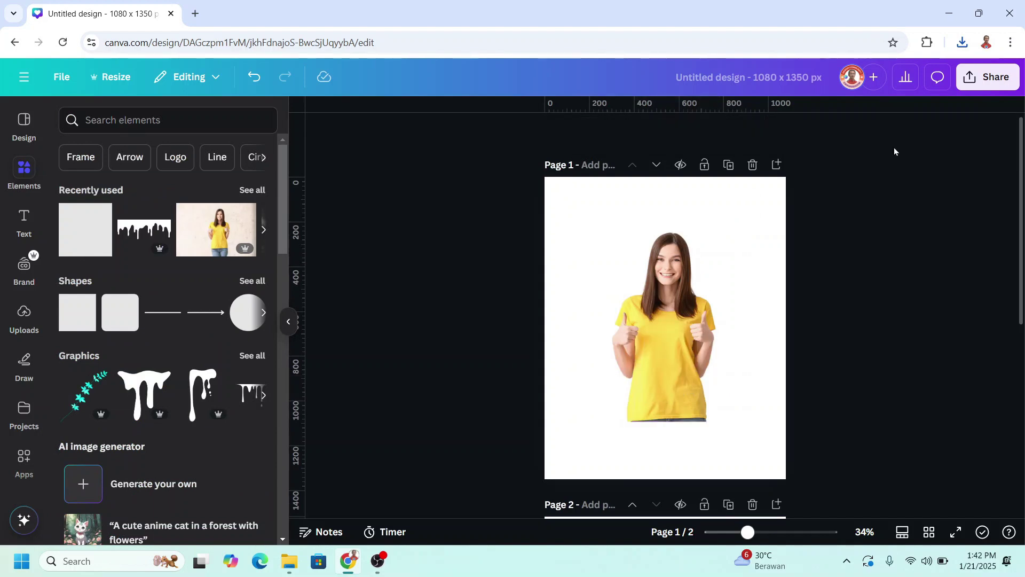
click(963, 42)
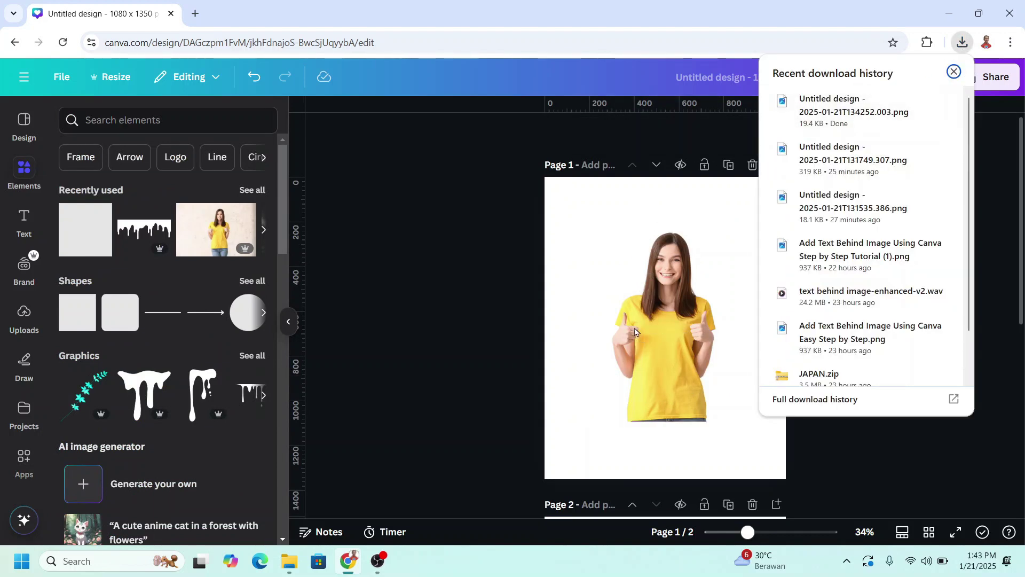
Restore the gold drip frame with Ctrl+Z, remove its background, and enlarge it across the page.
key(ctrl+z)
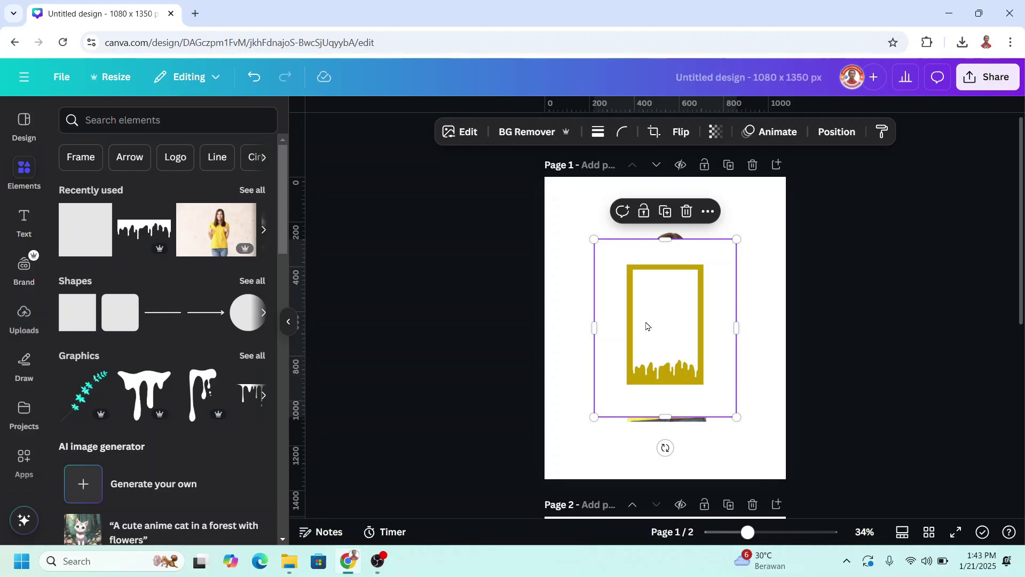
click(527, 132)
ctrl+scroll(786, 403, down, 2)
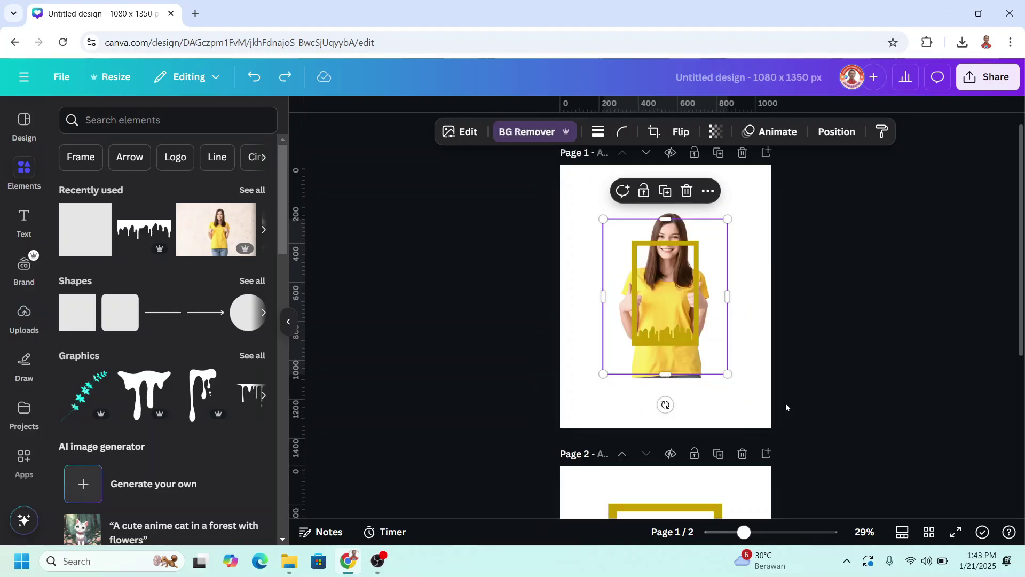
drag(676, 342, 627, 277)
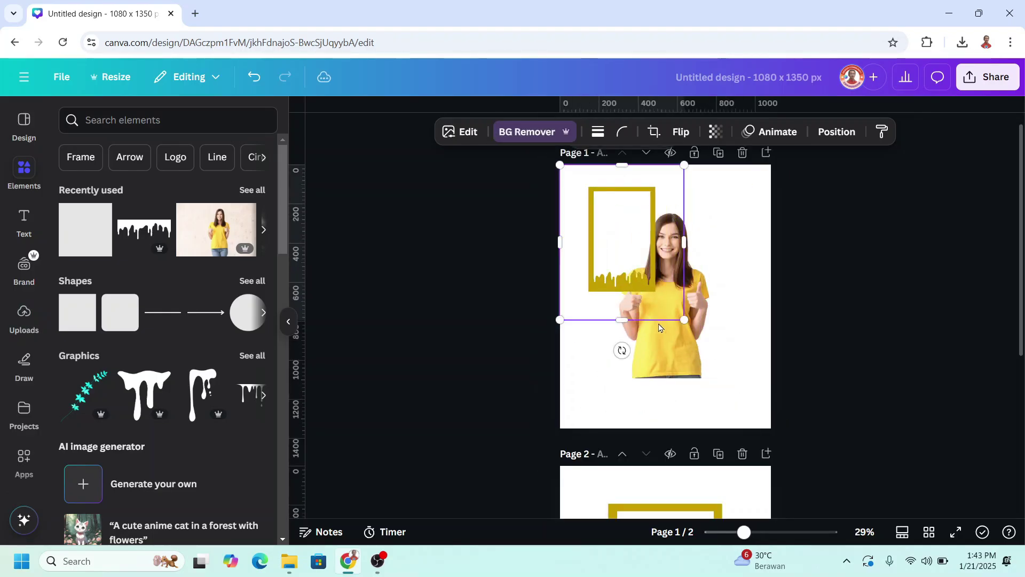
drag(684, 321, 769, 428)
ctrl+scroll(758, 443, up, 3)
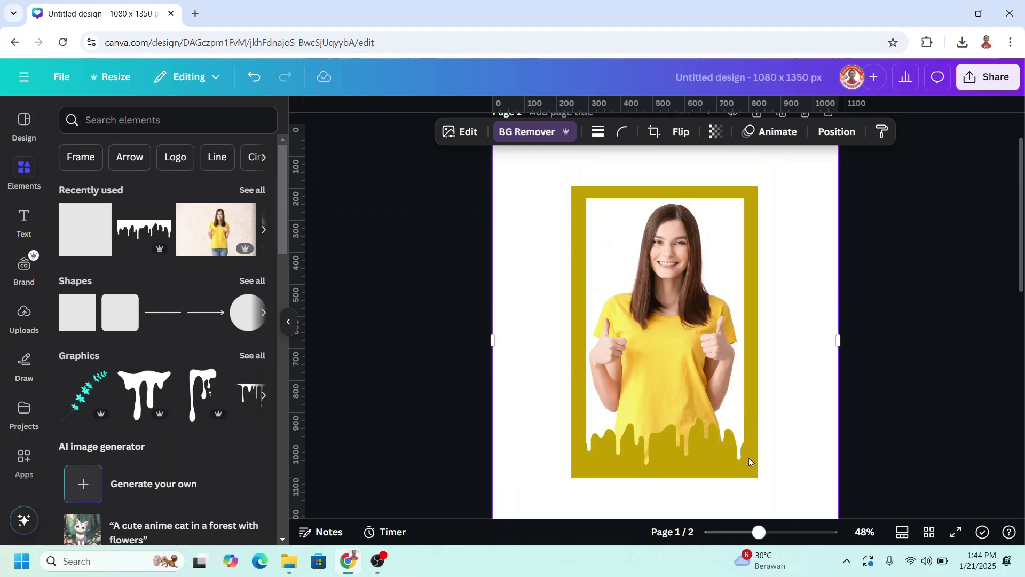
drag(747, 465, 745, 443)
Shorten the gold frame and the woman's photo so both end at the same bottom edge.
scroll(671, 407, down, 3)
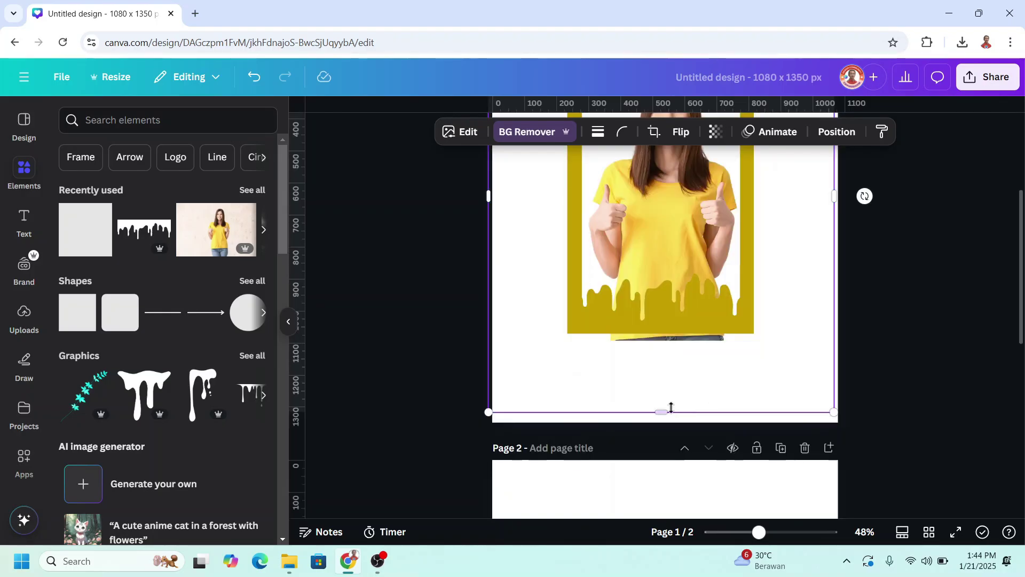
drag(669, 412, 667, 332)
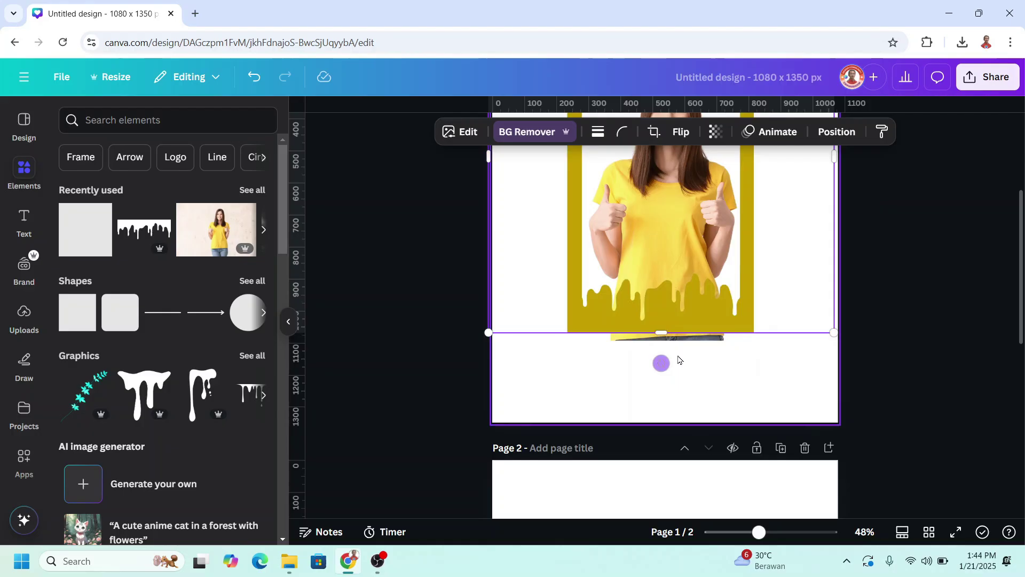
click(692, 342)
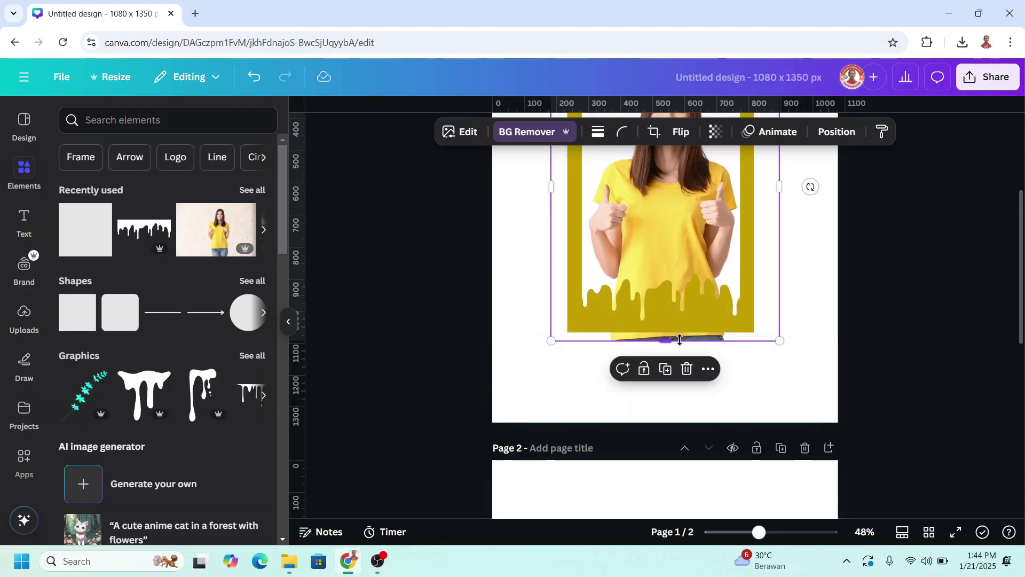
drag(665, 339, 678, 324)
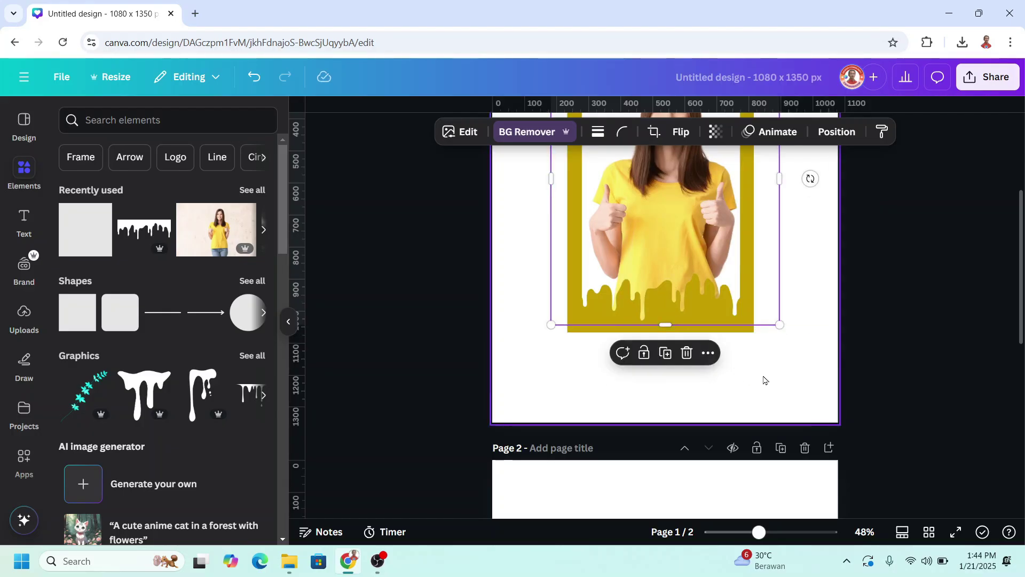
scroll(782, 361, up, 3)
Apply a custom Duotone to the gold frame with highlights and shadows both #FFFFFF.
click(559, 198)
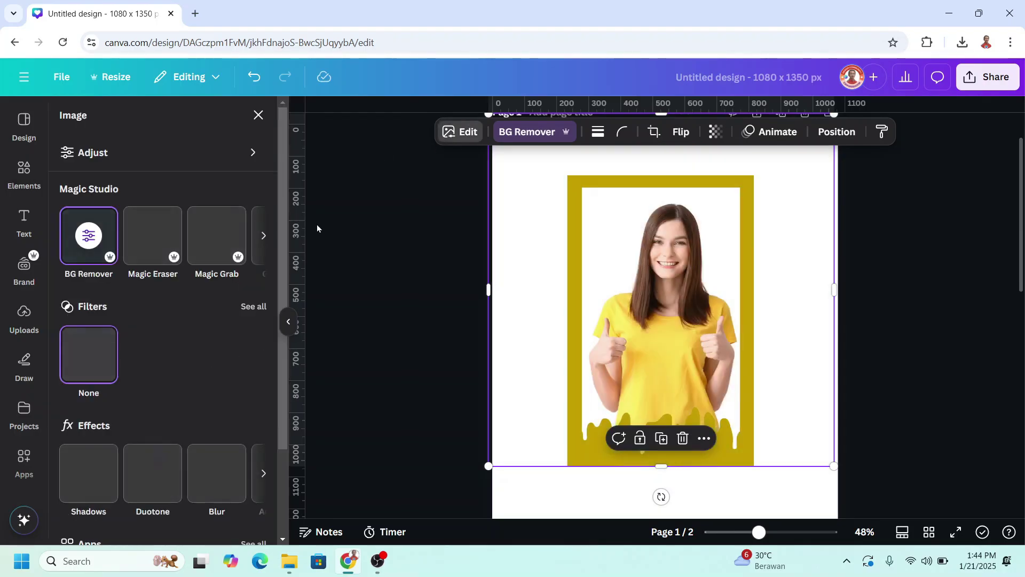
scroll(158, 425, down, 2)
click(158, 426)
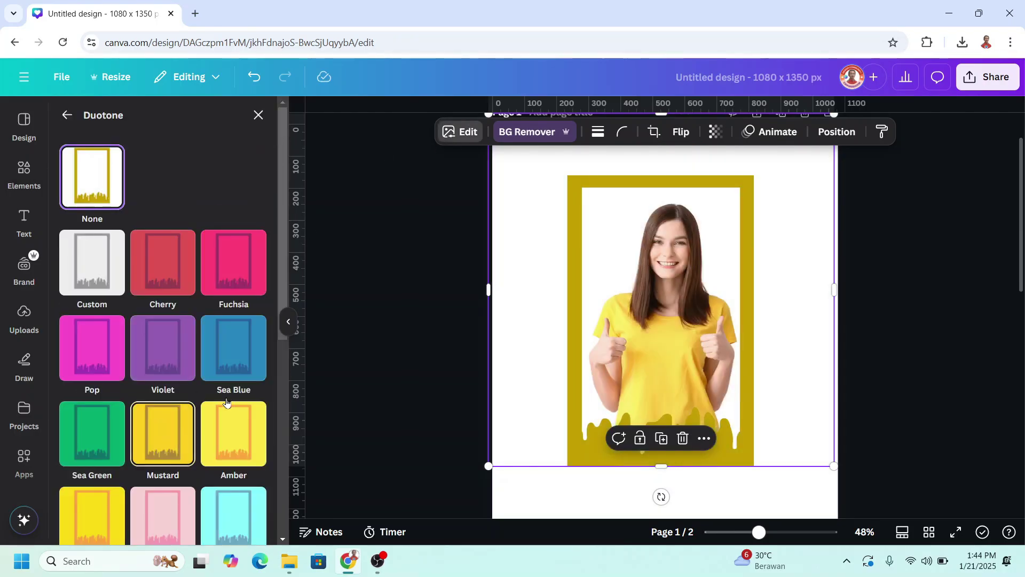
click(99, 267)
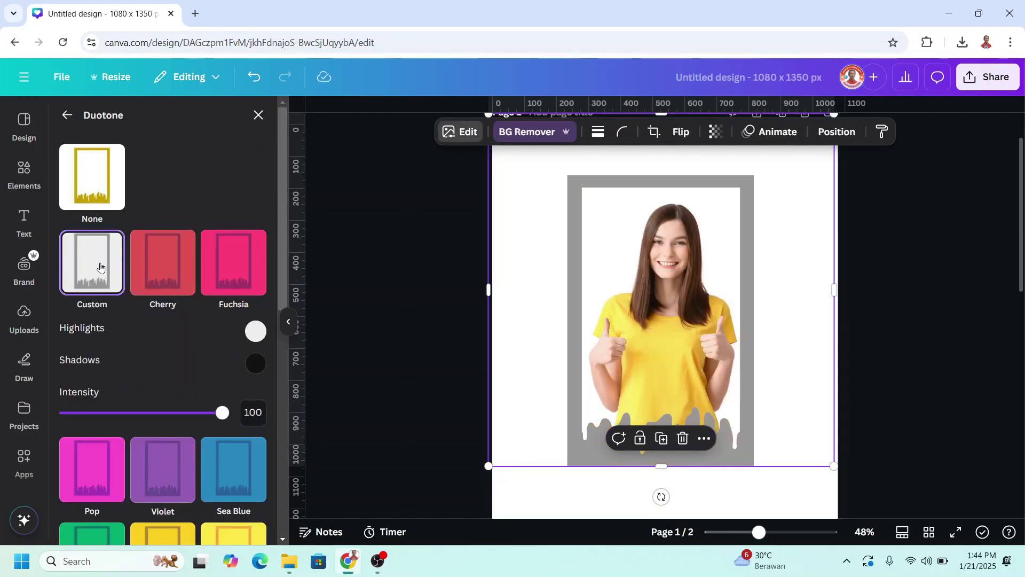
click(256, 331)
drag(284, 376, 239, 356)
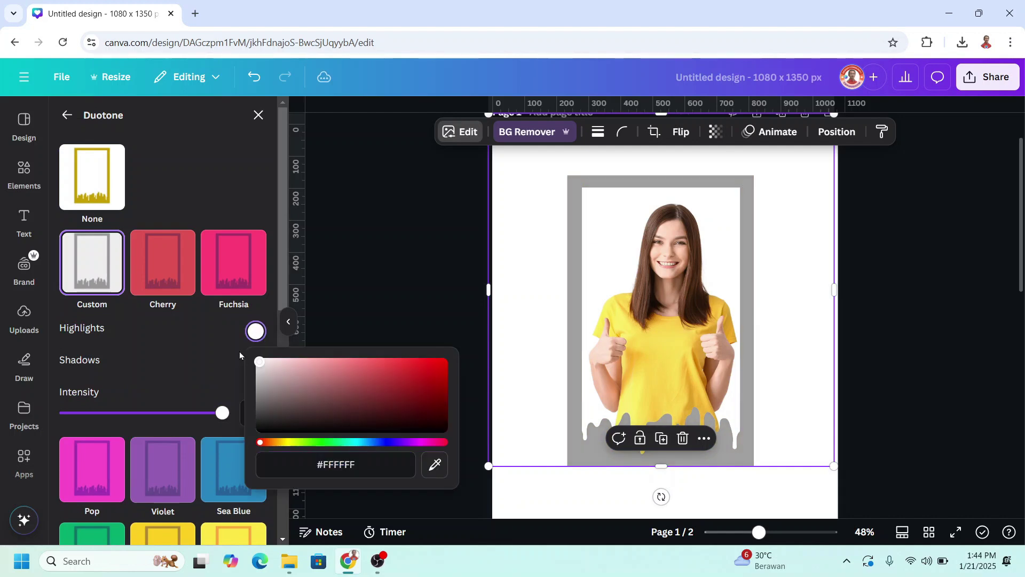
click(238, 353)
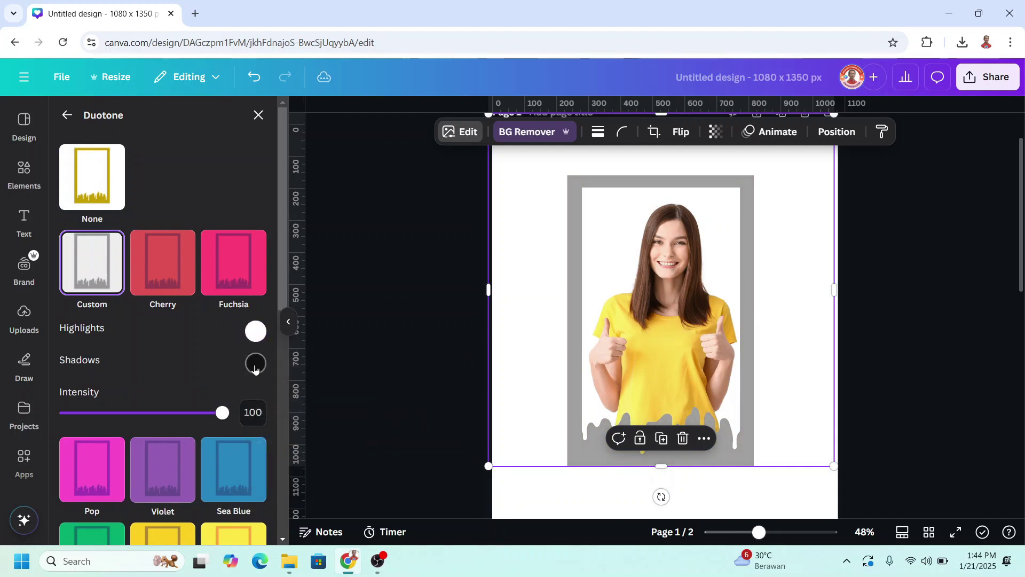
click(255, 369)
drag(259, 457, 235, 380)
click(197, 352)
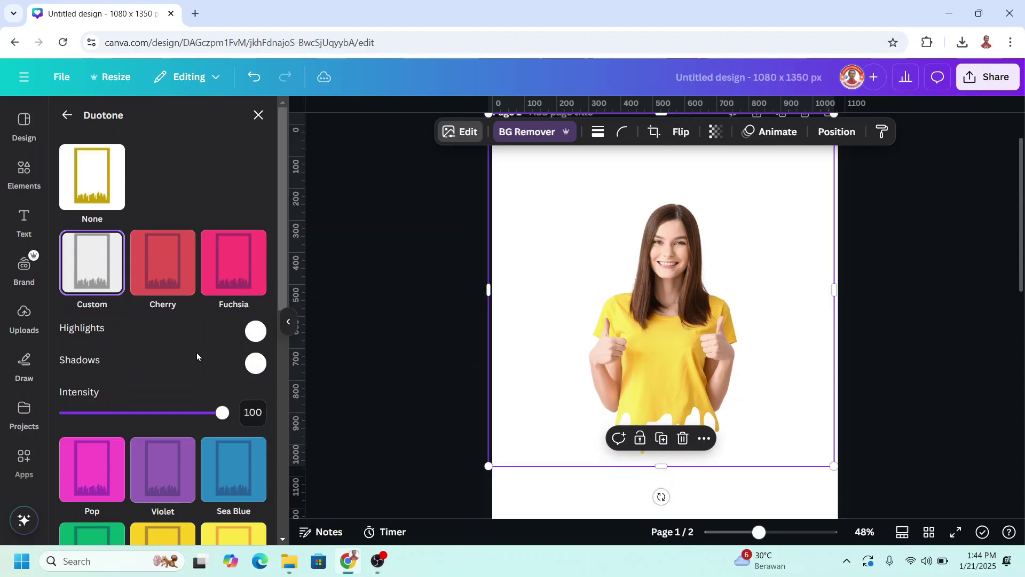
click(912, 276)
Download only Page 1 as a PNG, excluding Page 2.
click(988, 77)
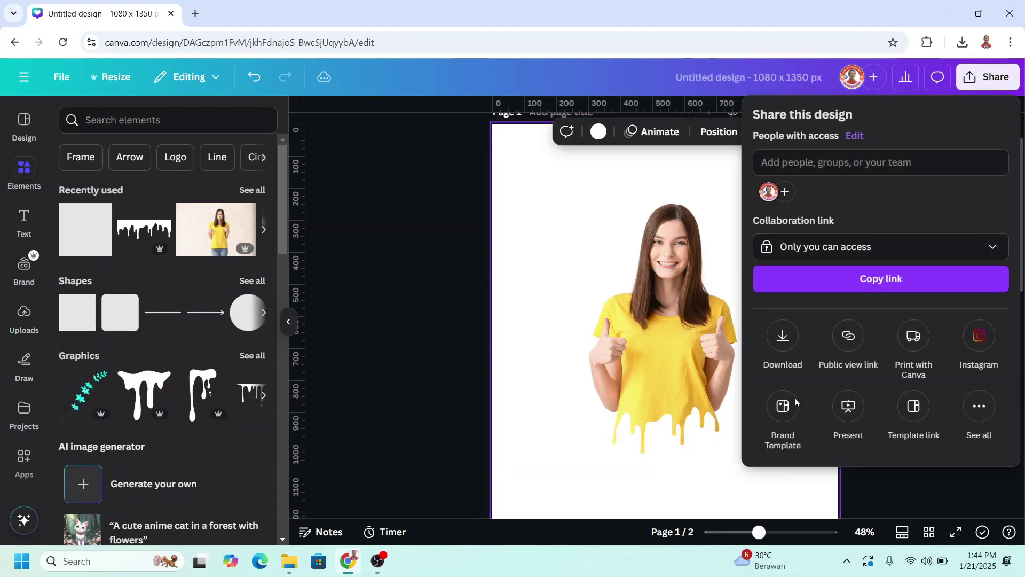
click(783, 337)
click(987, 356)
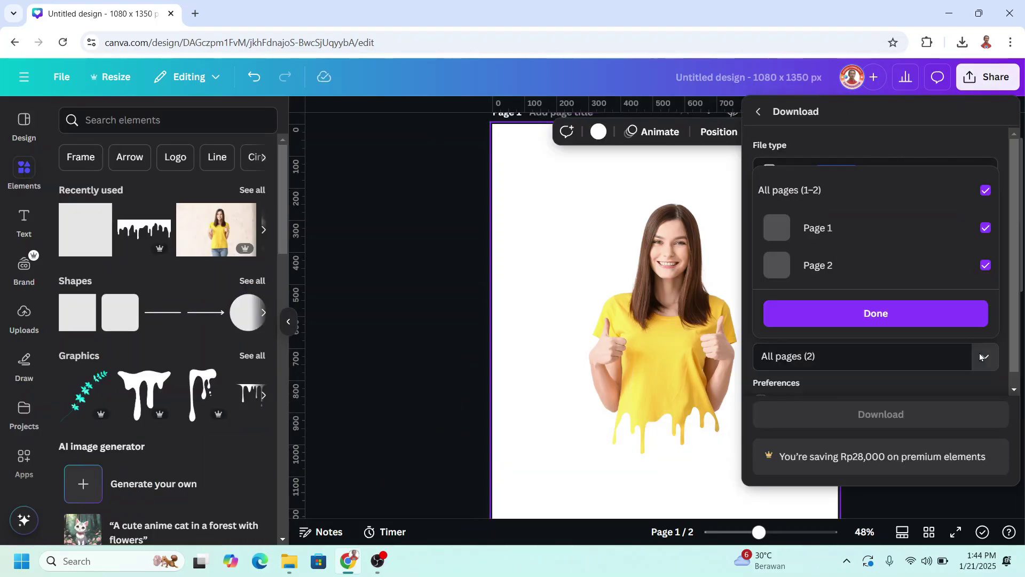
click(912, 267)
click(908, 320)
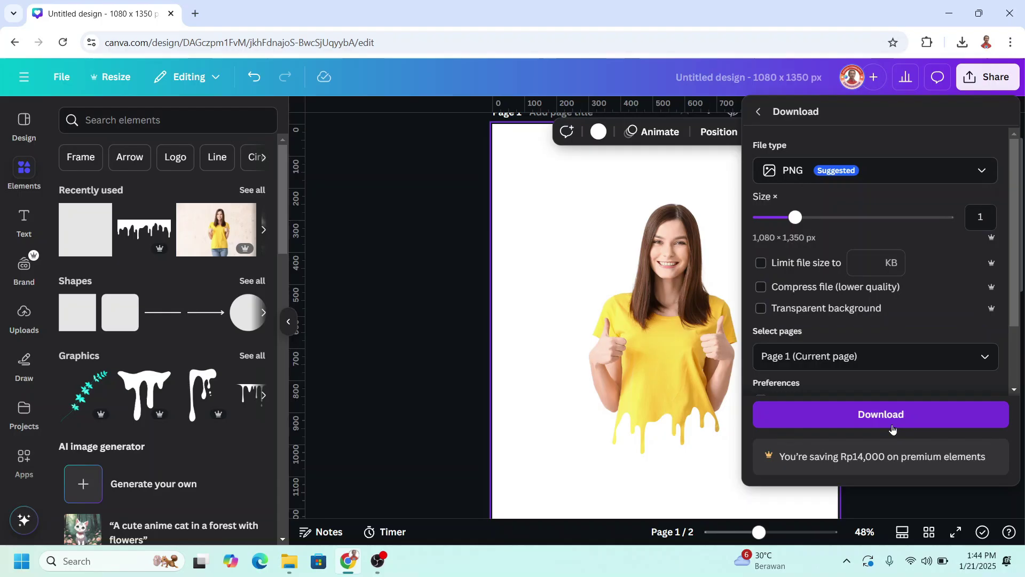
click(892, 416)
Insert a blank page 2 filled with the pink-purple gradient, then view recent Chrome downloads.
click(831, 169)
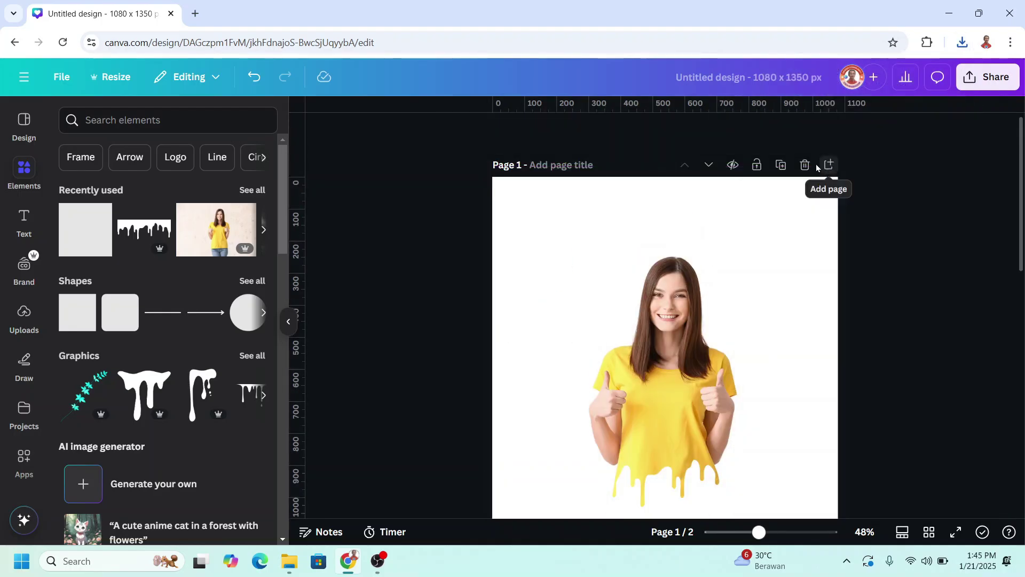
click(831, 166)
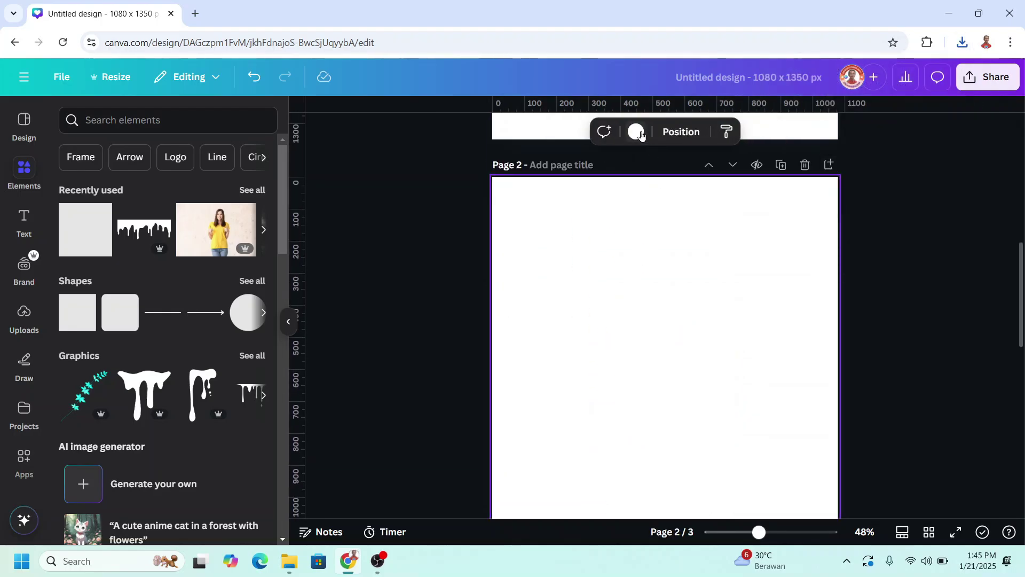
scroll(212, 337, down, 5)
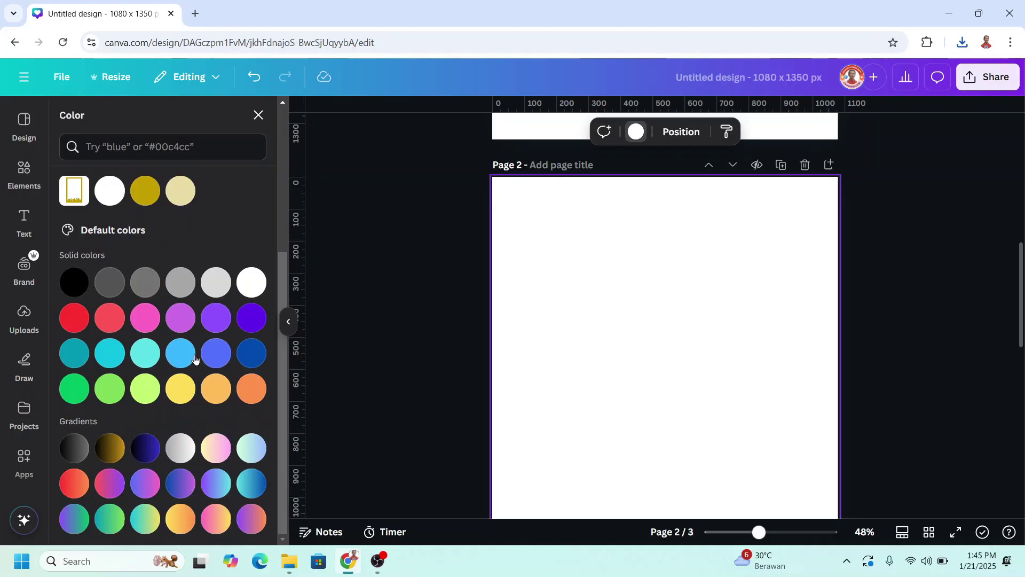
click(109, 483)
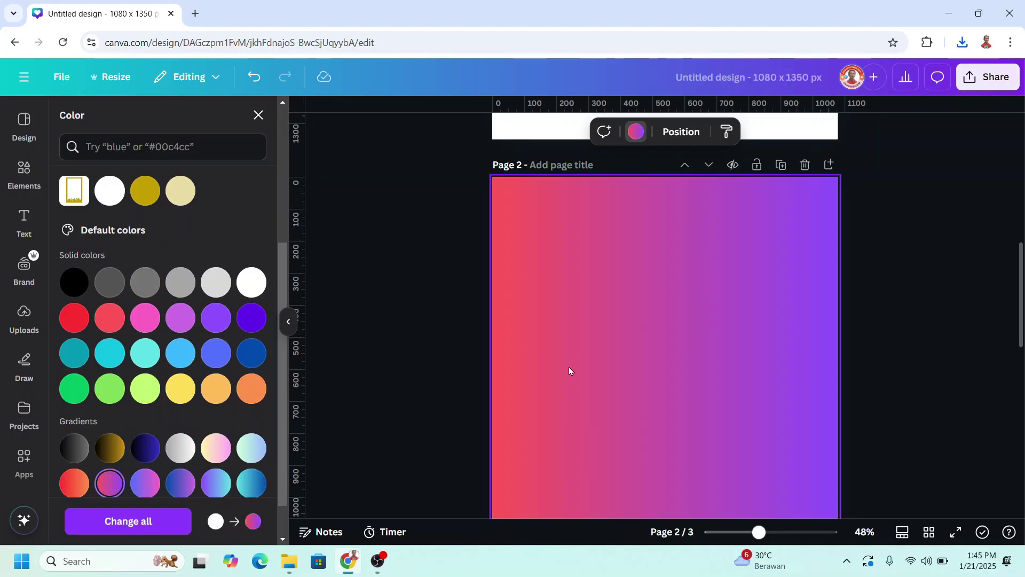
click(965, 44)
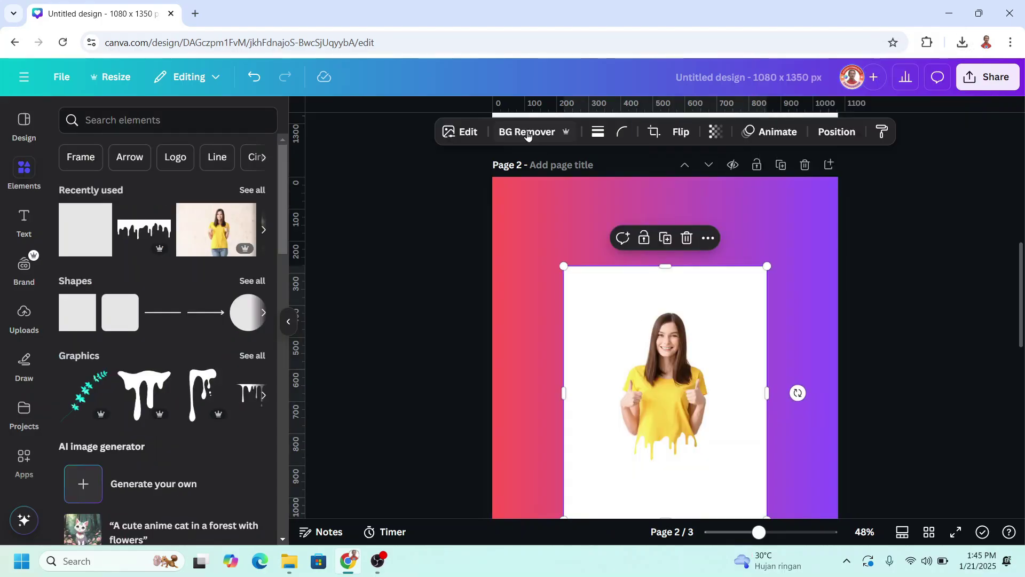
Remove the drip-shirt photo's background and upscale it 8x with the Image Upscaler app.
click(528, 132)
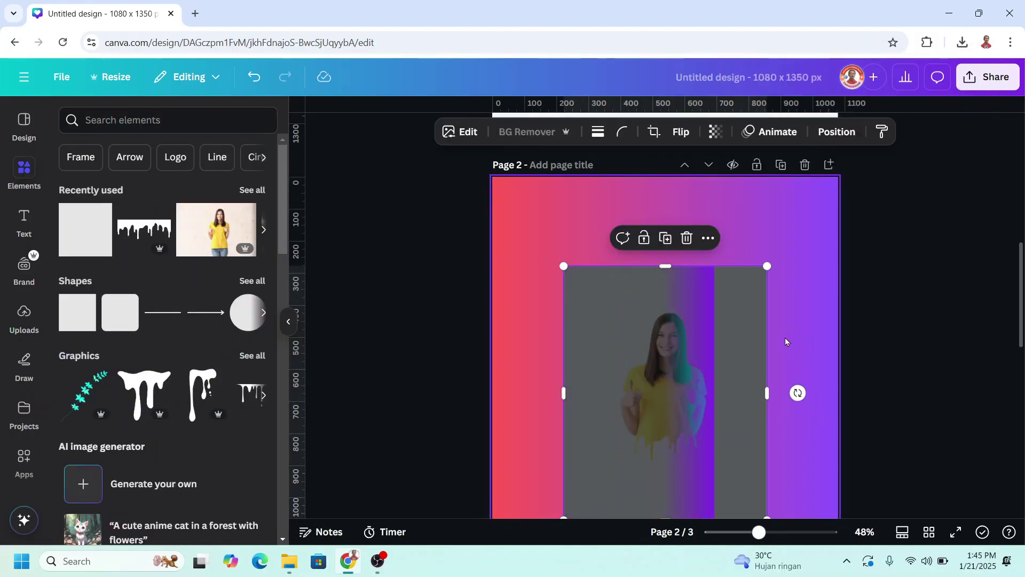
scroll(785, 342, down, 3)
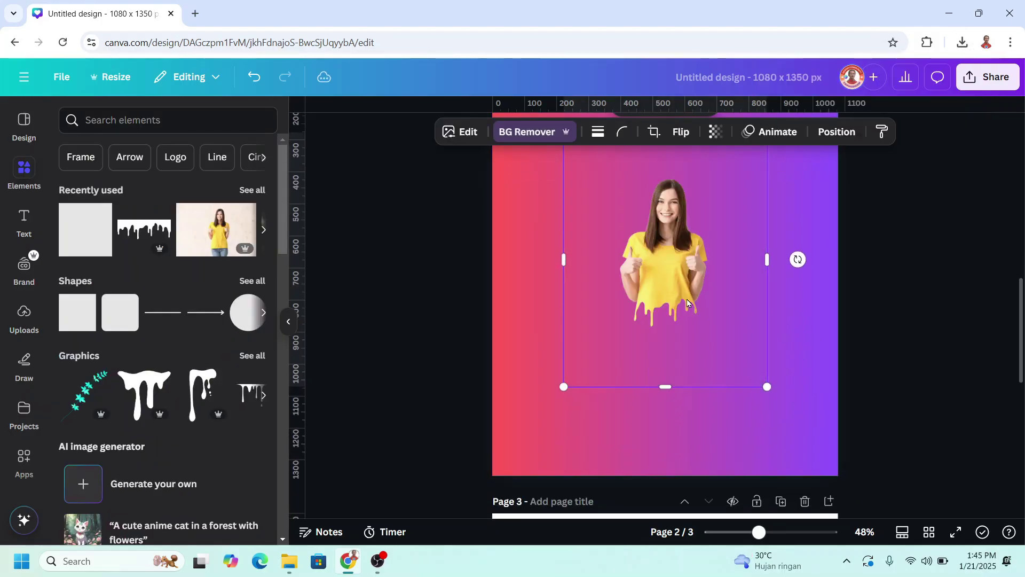
click(468, 133)
scroll(191, 400, down, 3)
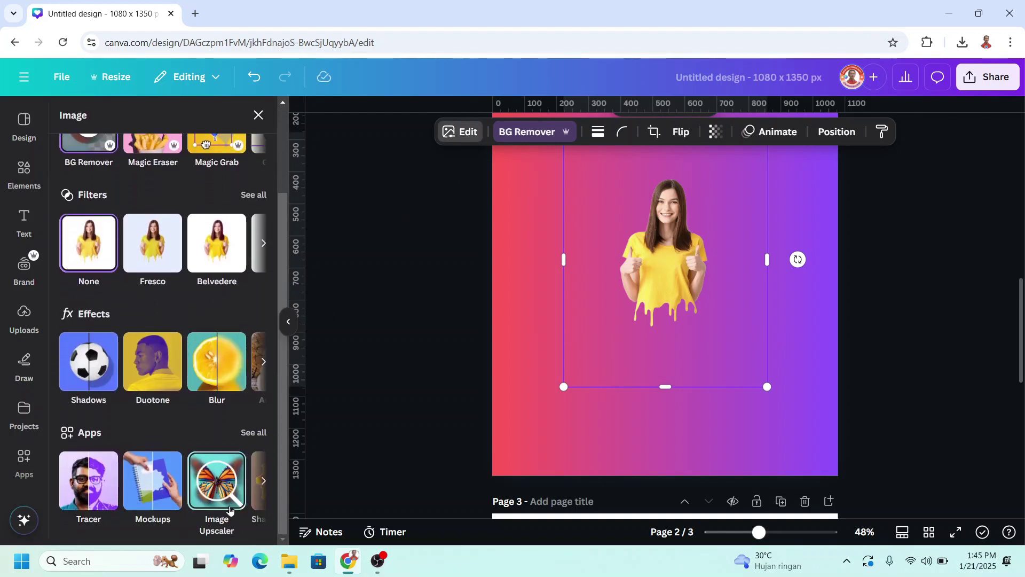
click(217, 496)
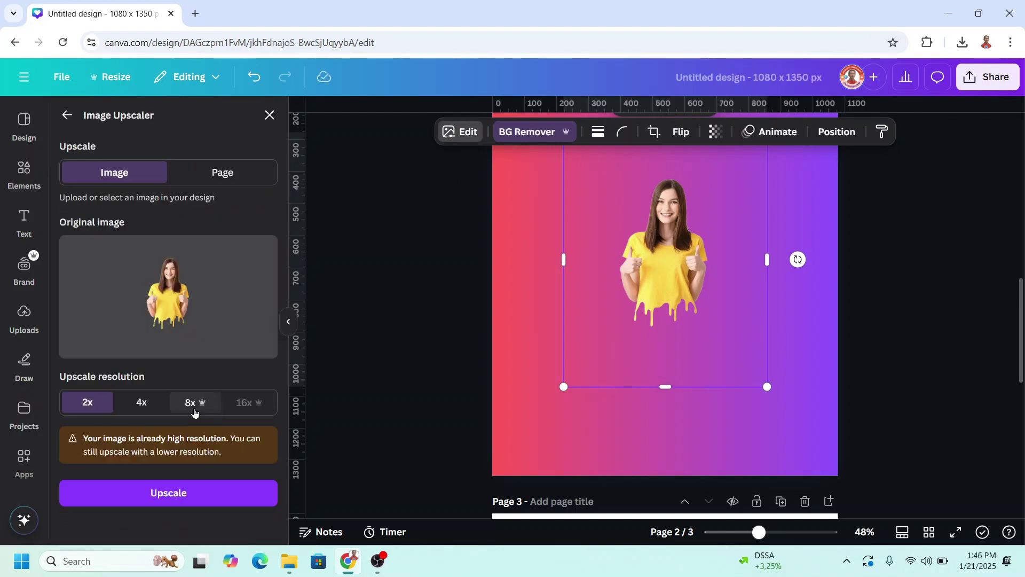
click(195, 403)
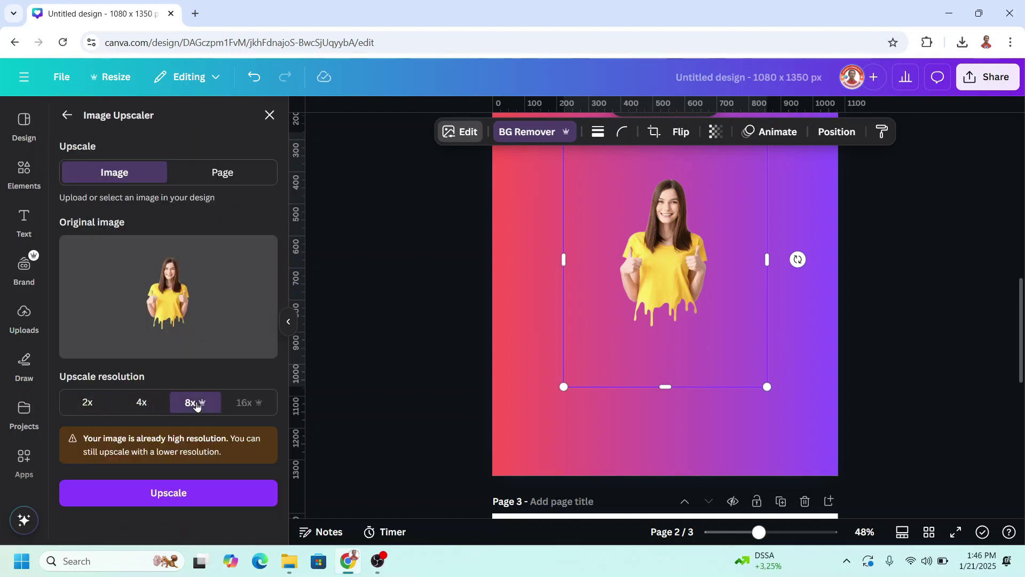
click(191, 502)
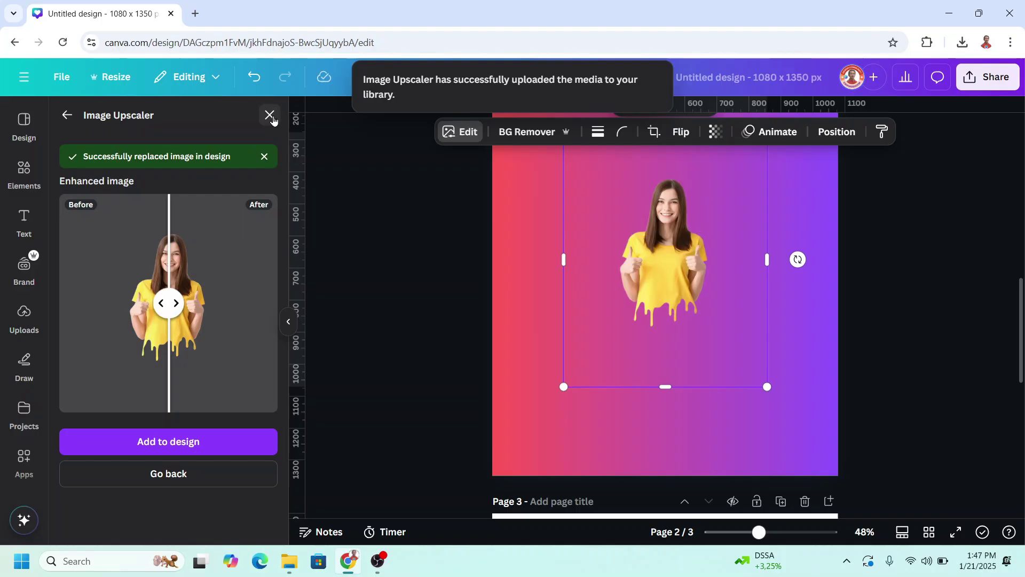
Resize the upscaled photo to about 837 × 1242 and centre it on the gradient.
scroll(572, 340, down, 3)
drag(599, 365, 553, 422)
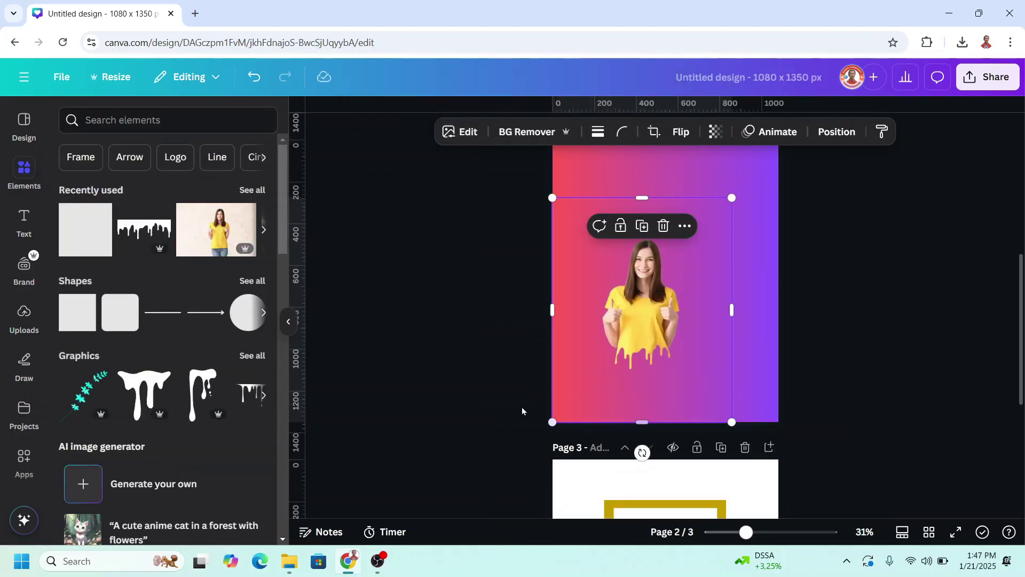
scroll(732, 232, up, 3)
drag(735, 332, 791, 257)
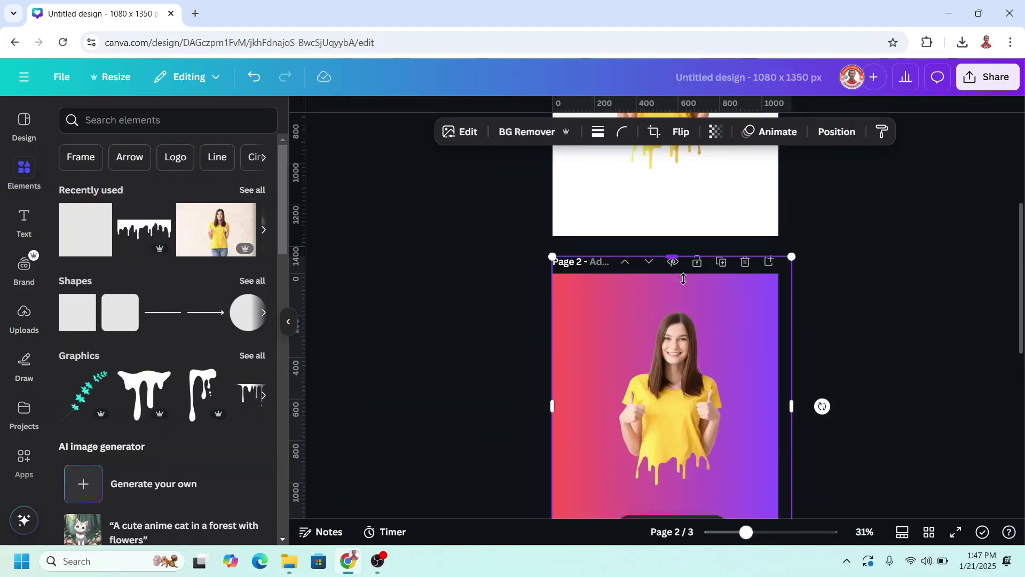
drag(683, 279, 689, 286)
scroll(689, 289, down, 3)
drag(791, 292, 729, 295)
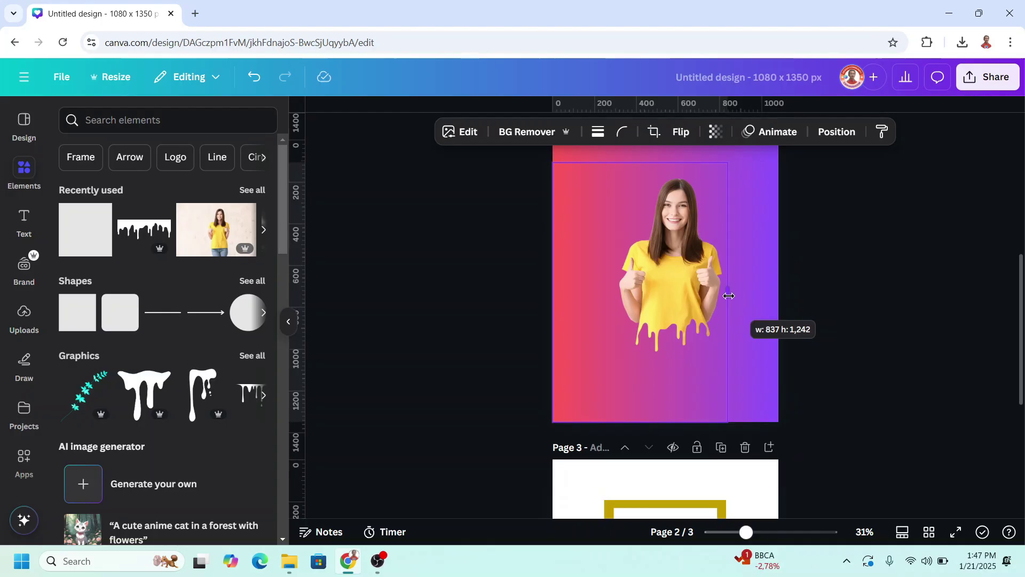
drag(554, 292, 610, 291)
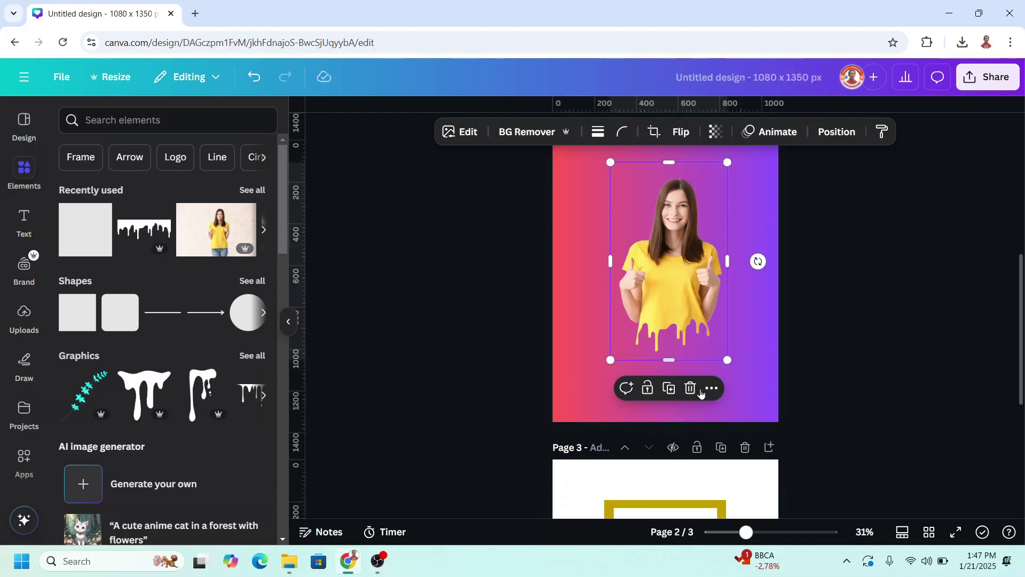
Duplicate the woman's photo and give the copy a custom duotone with black highlights.
click(671, 390)
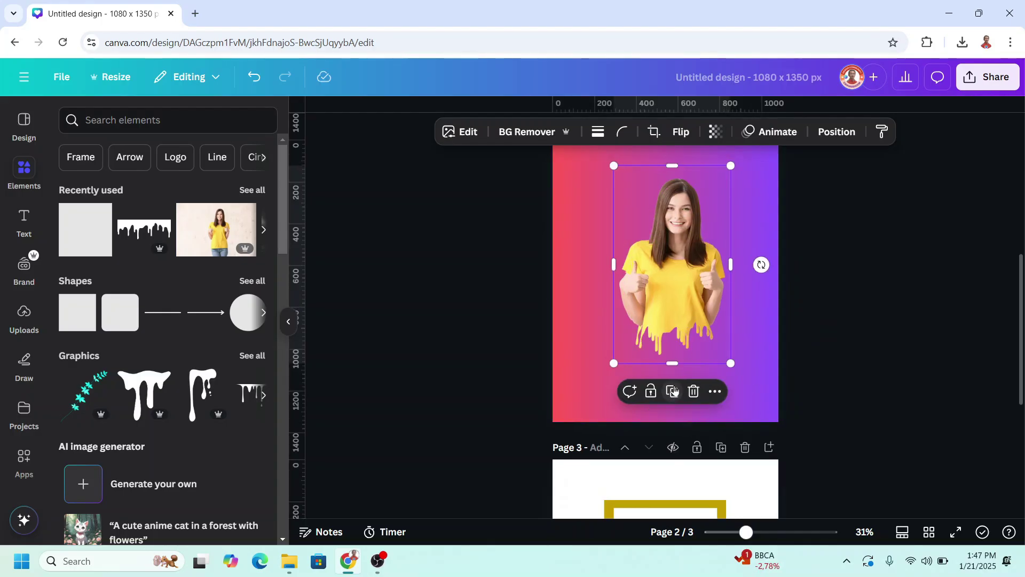
click(464, 134)
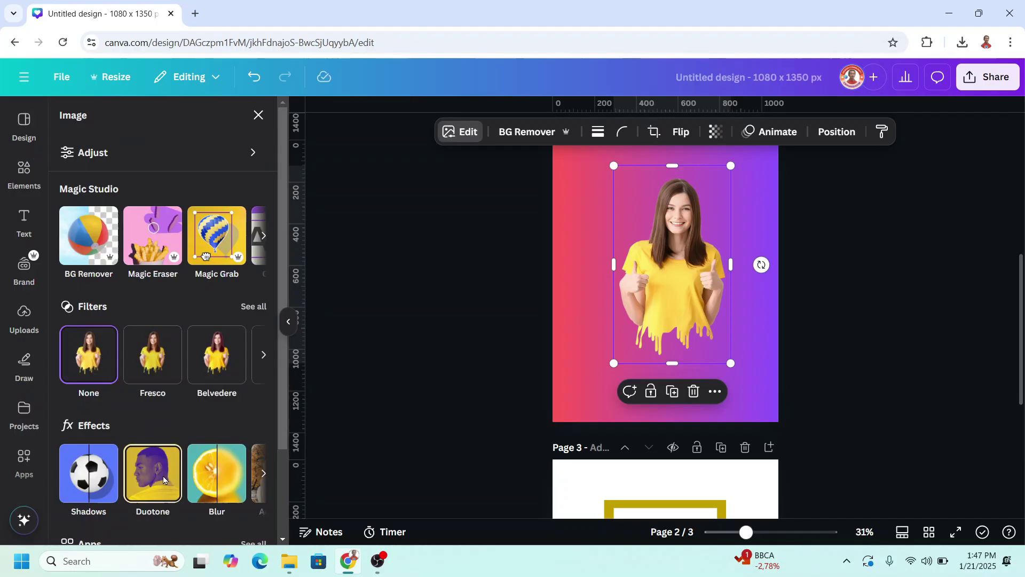
click(163, 479)
click(92, 269)
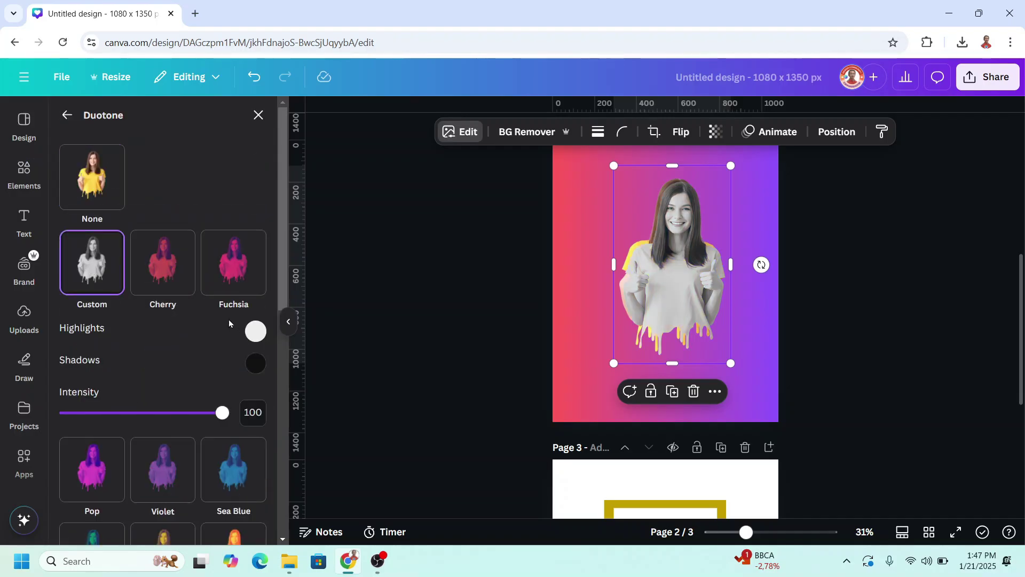
click(255, 332)
mouse_move(280, 427)
mouse_down()
mouse_move(264, 427)
mouse_move(267, 435)
mouse_up()
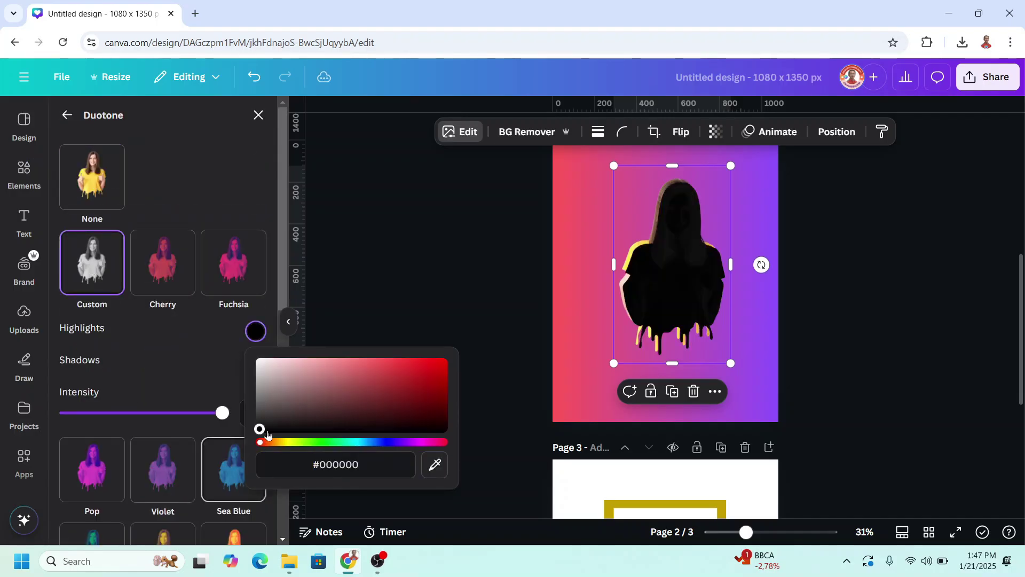
click(671, 322)
Flip the black copy horizontally and nudge it slightly right and down.
scroll(671, 322, up, 5)
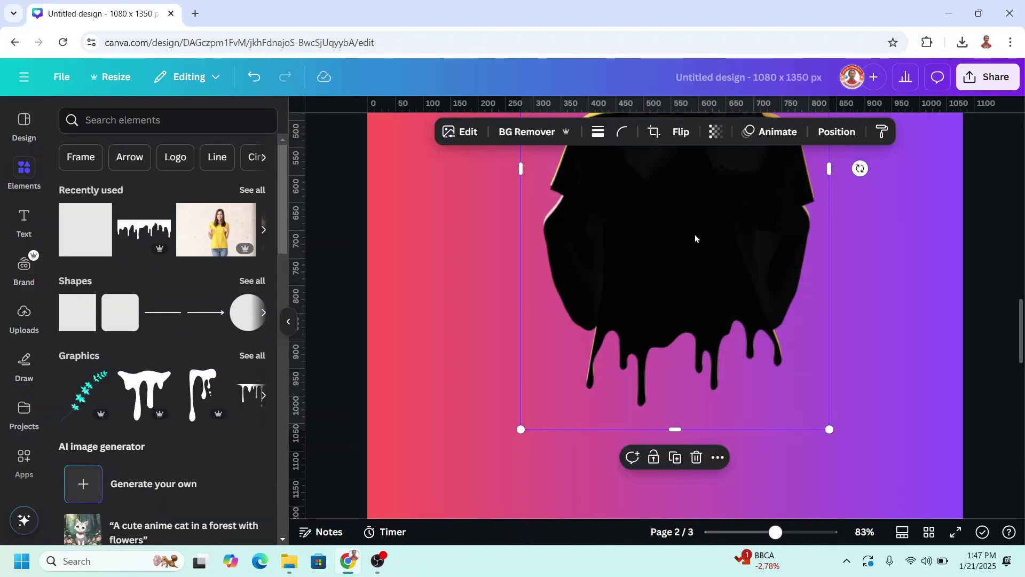
click(681, 131)
click(690, 166)
drag(711, 224, 742, 252)
Move the black silhouette below the woman's photo in the layers list.
click(825, 133)
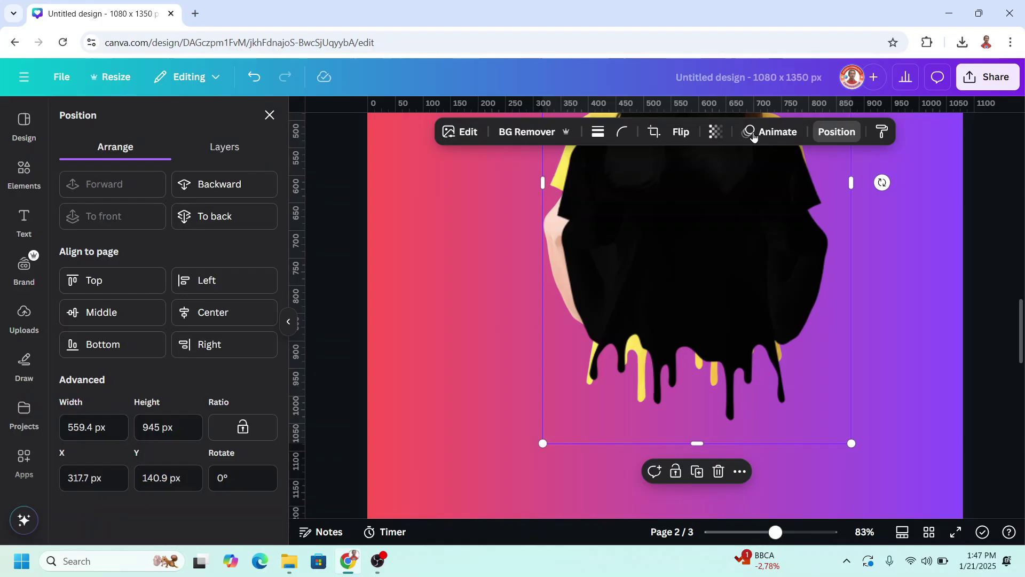
click(224, 147)
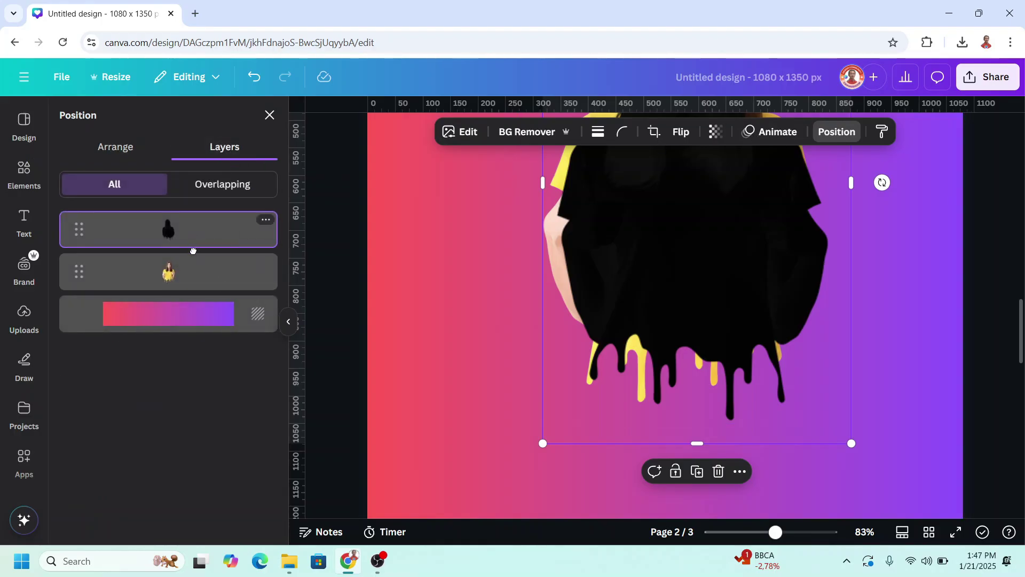
drag(193, 247, 193, 289)
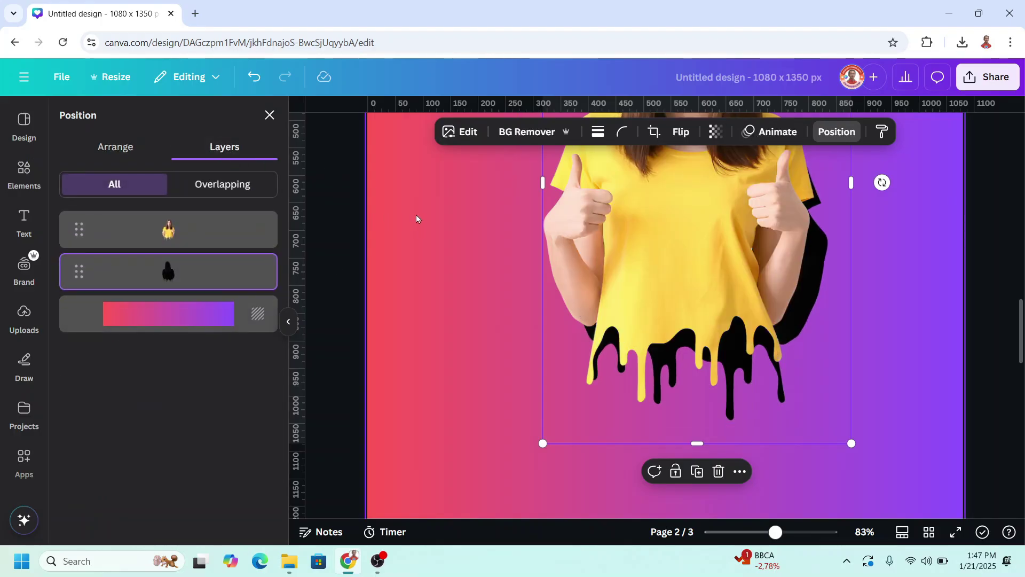
Crop the silhouette's top down so only the black drips remain.
scroll(780, 284, up, 5)
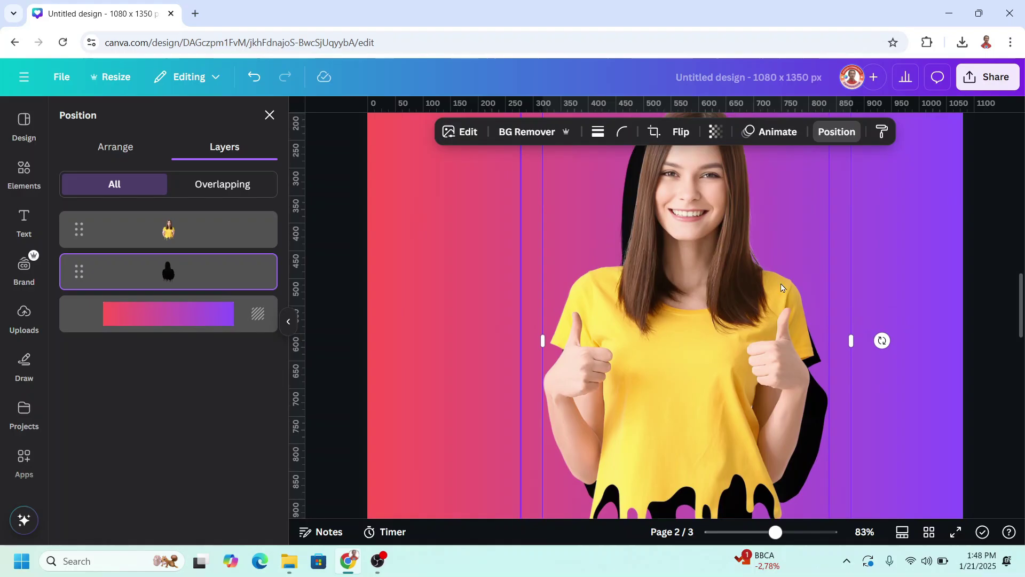
drag(697, 189, 697, 449)
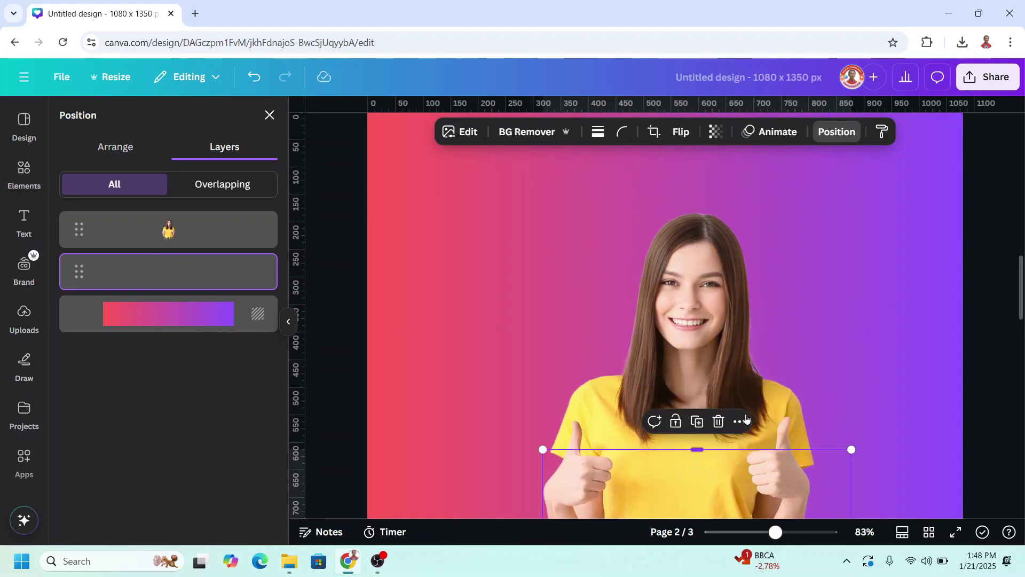
scroll(694, 255, down, 4)
drag(694, 255, 697, 380)
scroll(566, 432, down, 2)
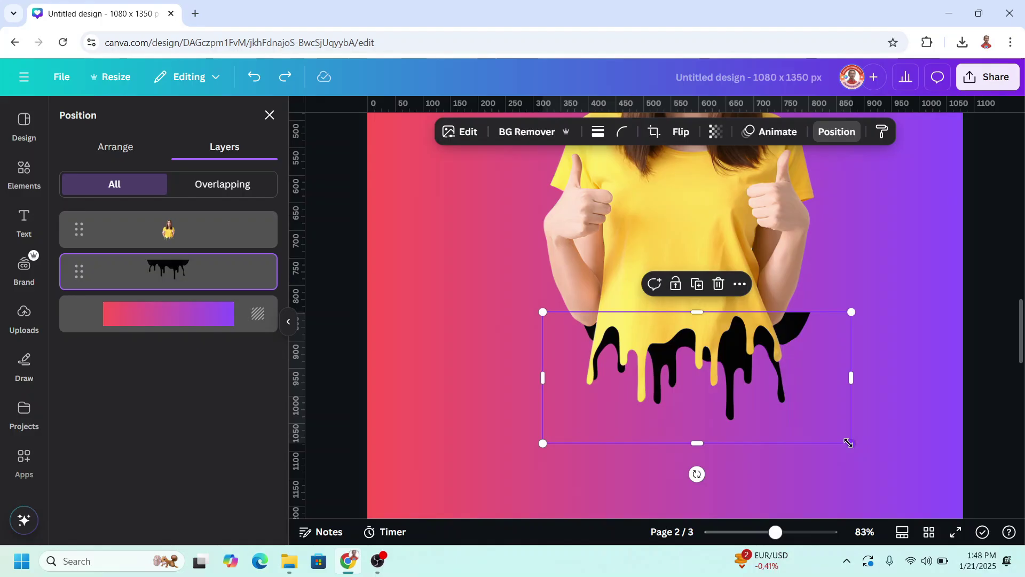
Resize the black drip layer narrower, to about 385 × 205, under the shirt.
drag(852, 443, 844, 438)
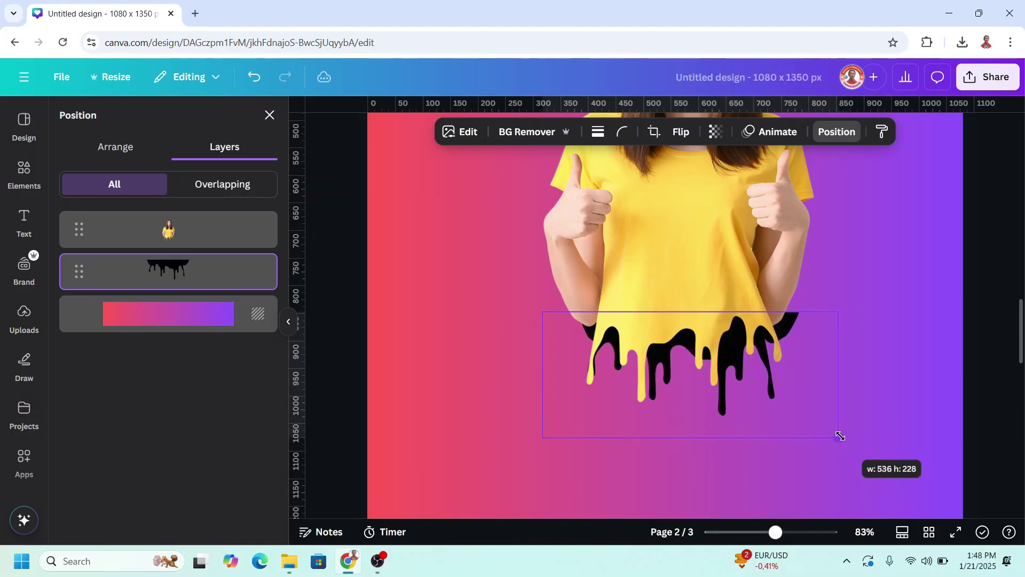
drag(840, 435, 833, 430)
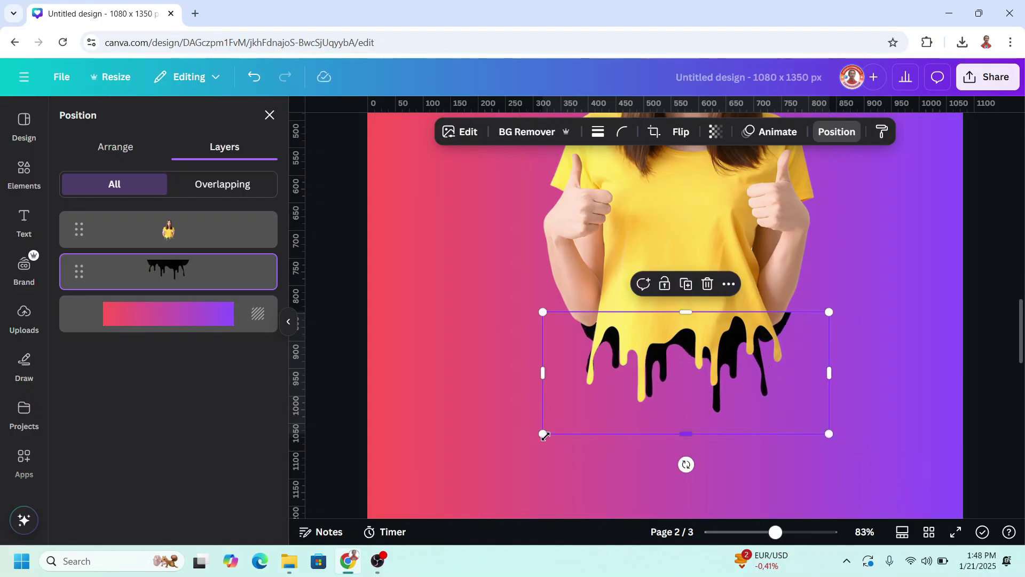
drag(542, 434, 561, 429)
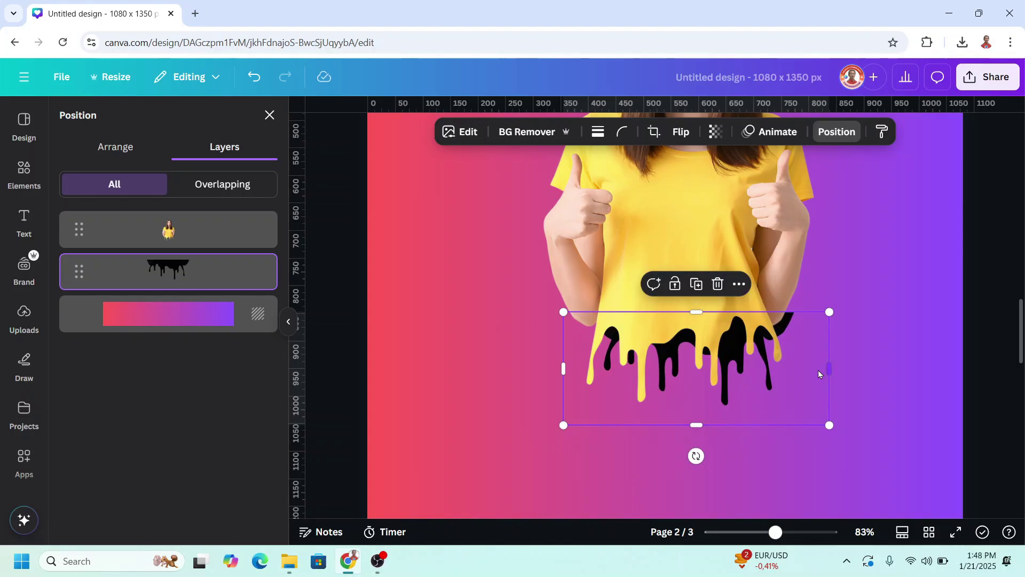
drag(828, 373, 769, 376)
Add a blurred 'shadow' element, resized to about 247×69, beneath the woman's feet.
click(168, 229)
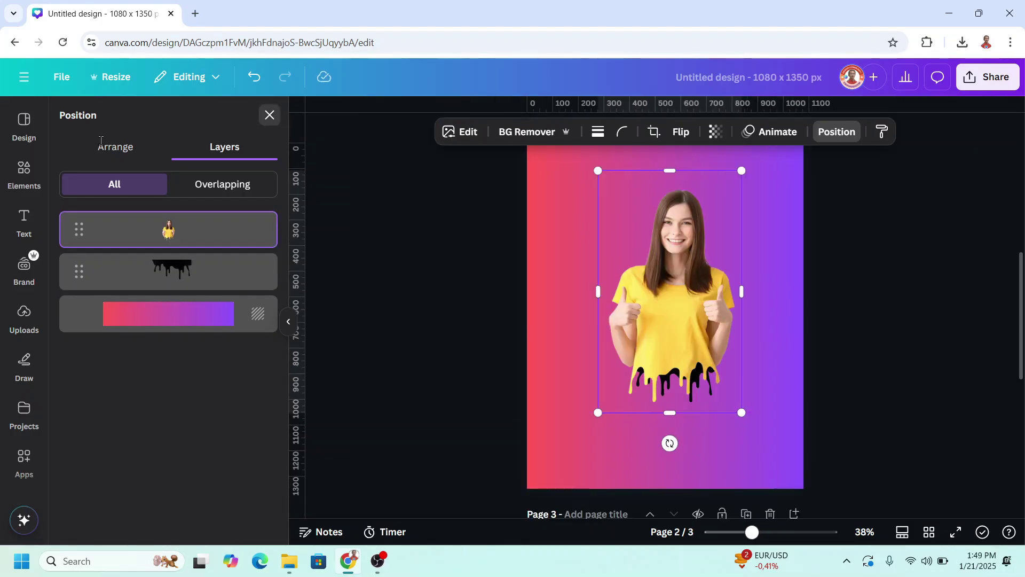
click(24, 173)
click(102, 120)
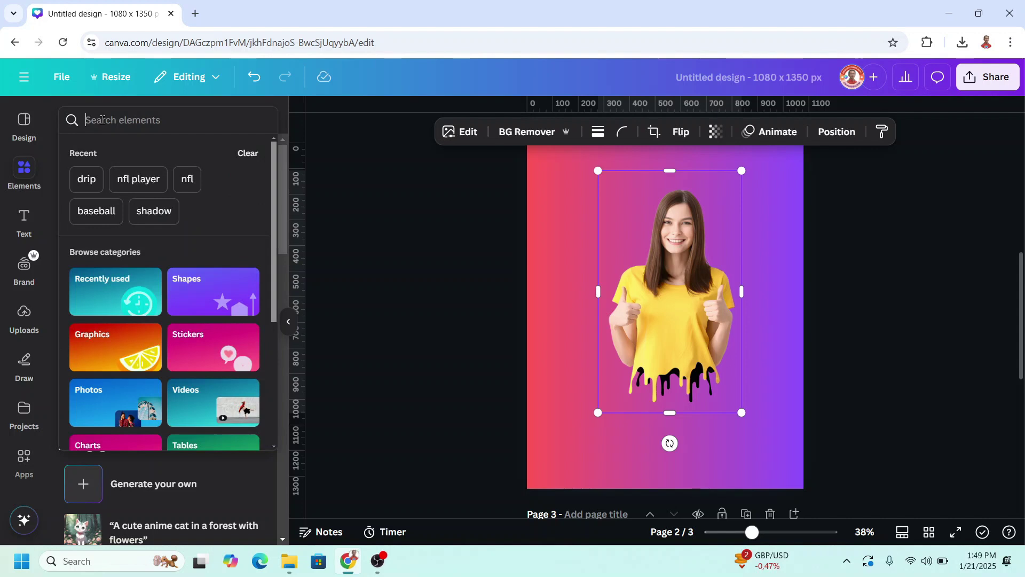
click(158, 213)
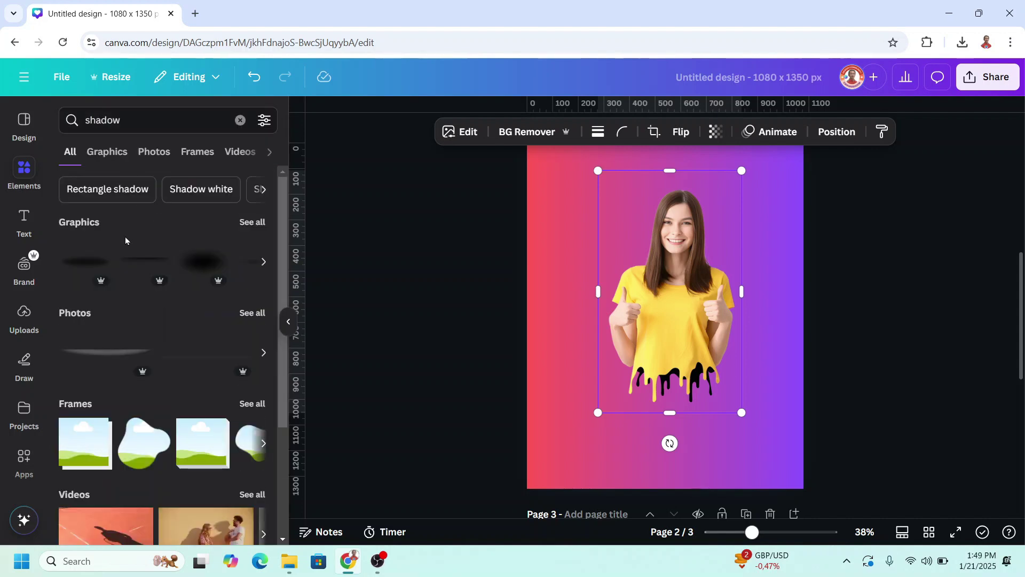
click(202, 261)
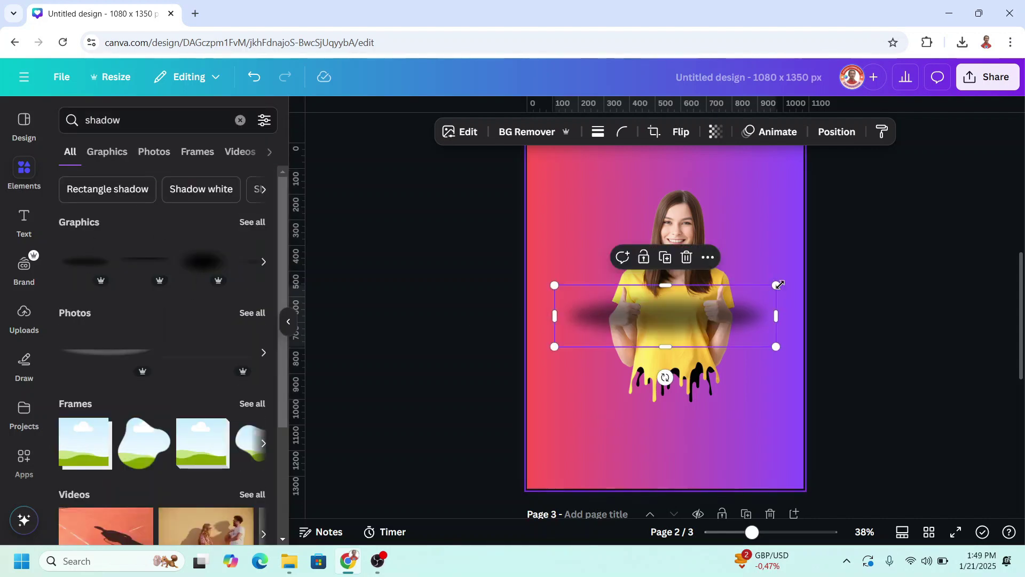
drag(773, 285, 679, 443)
scroll(716, 397, down, 2)
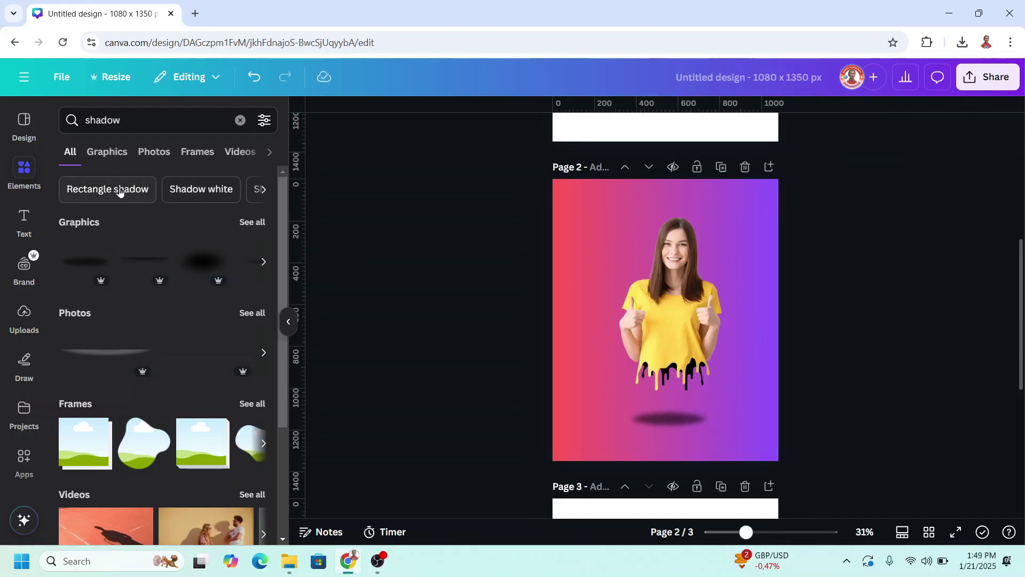
Add a square with R and stretch it to cover page 2 with a small even margin.
click(240, 119)
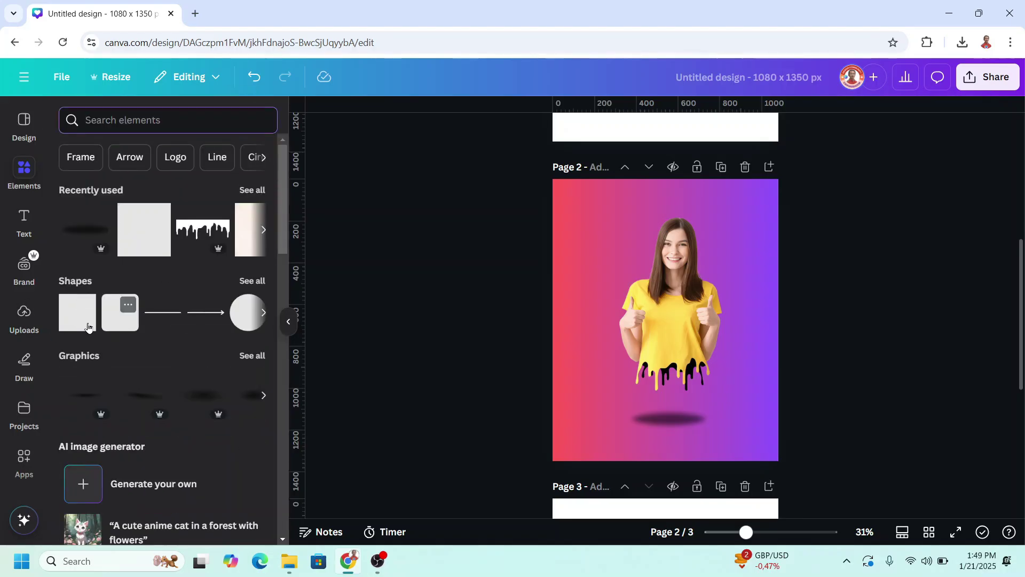
key(r)
drag(677, 320, 610, 220)
drag(634, 260, 771, 451)
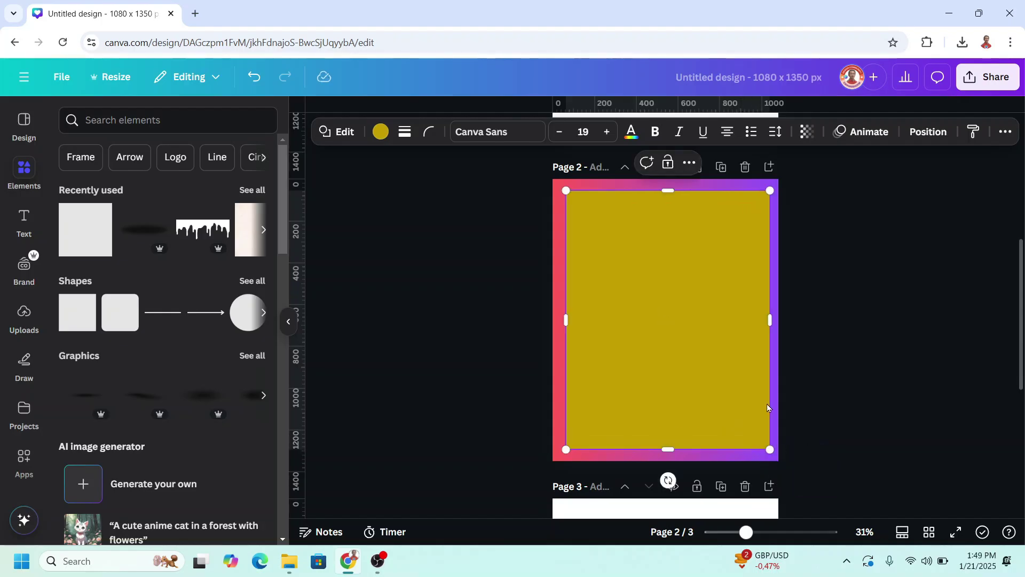
drag(687, 350, 684, 350)
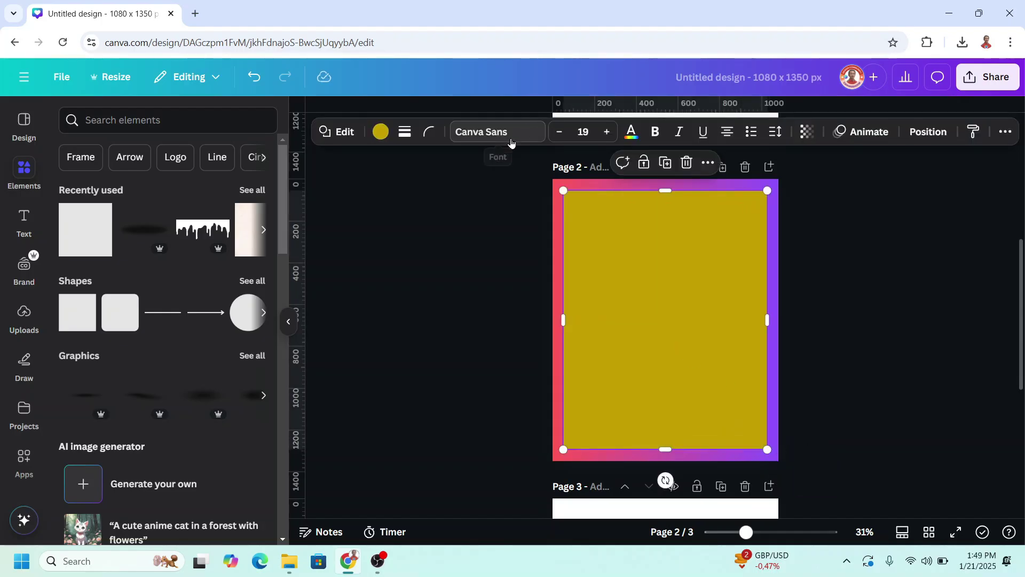
Make the rectangle's fill transparent and give it a dotted border of weight 13.
click(381, 132)
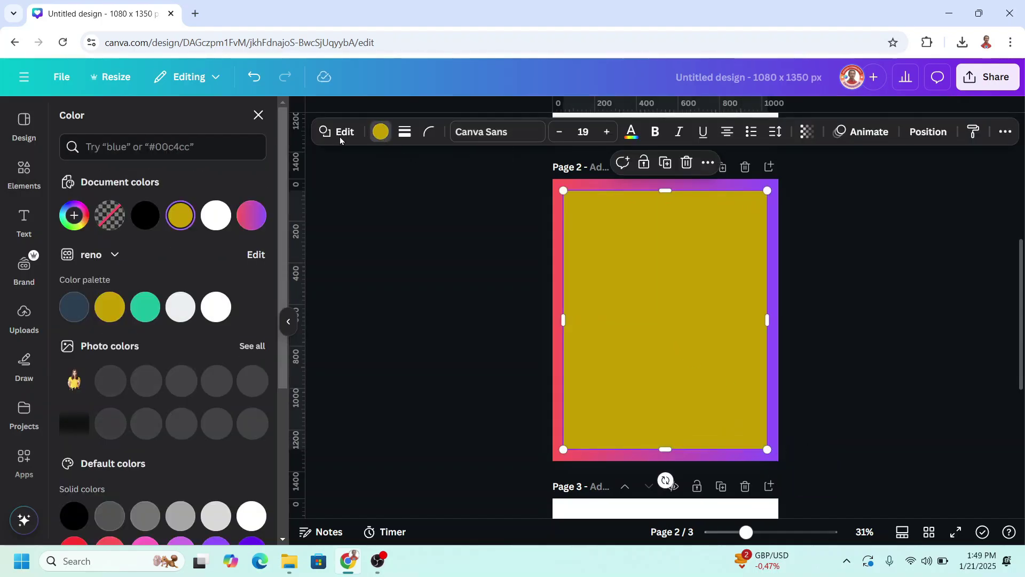
click(111, 216)
click(405, 132)
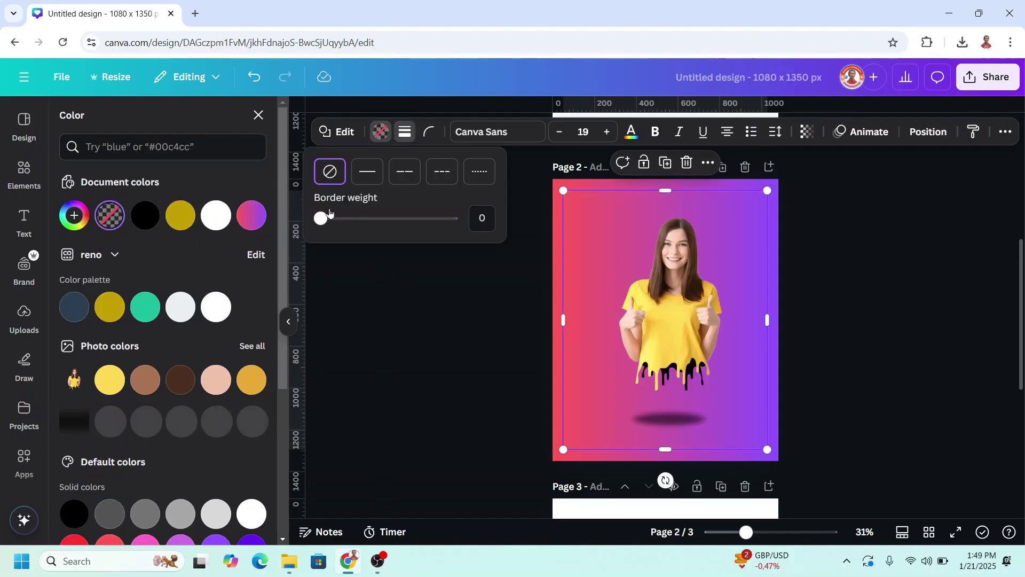
drag(320, 218, 338, 219)
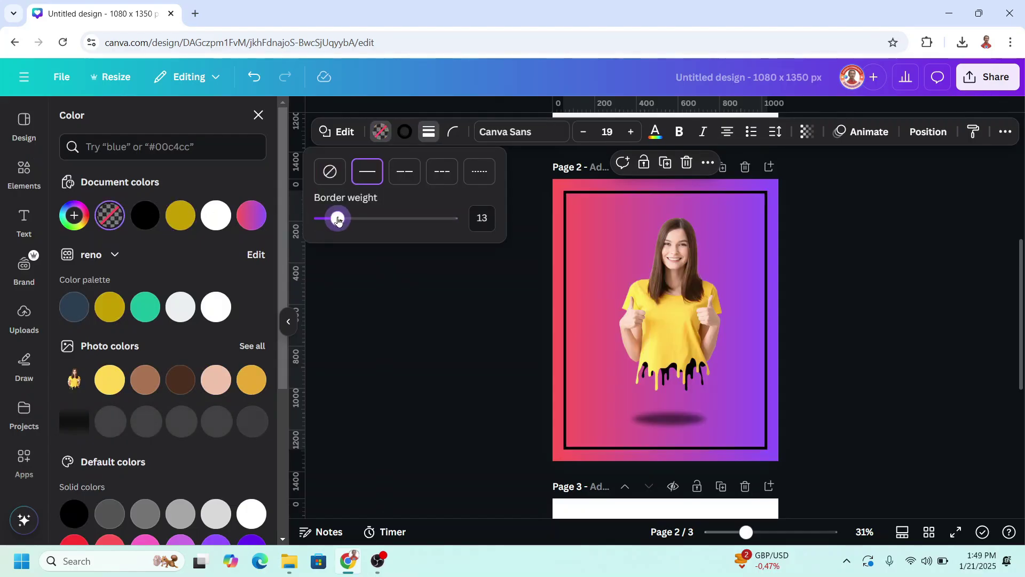
click(428, 133)
click(427, 133)
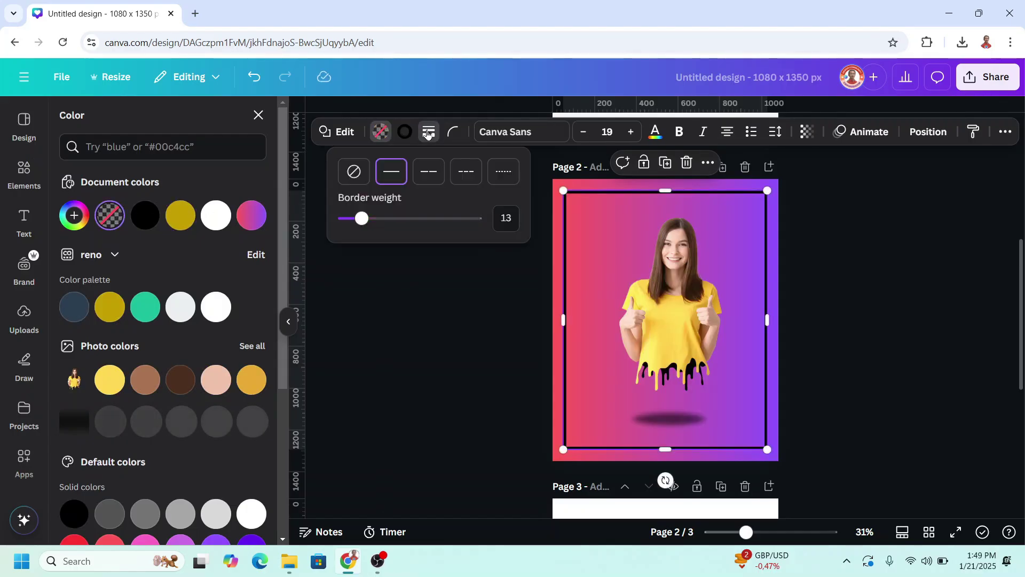
click(502, 178)
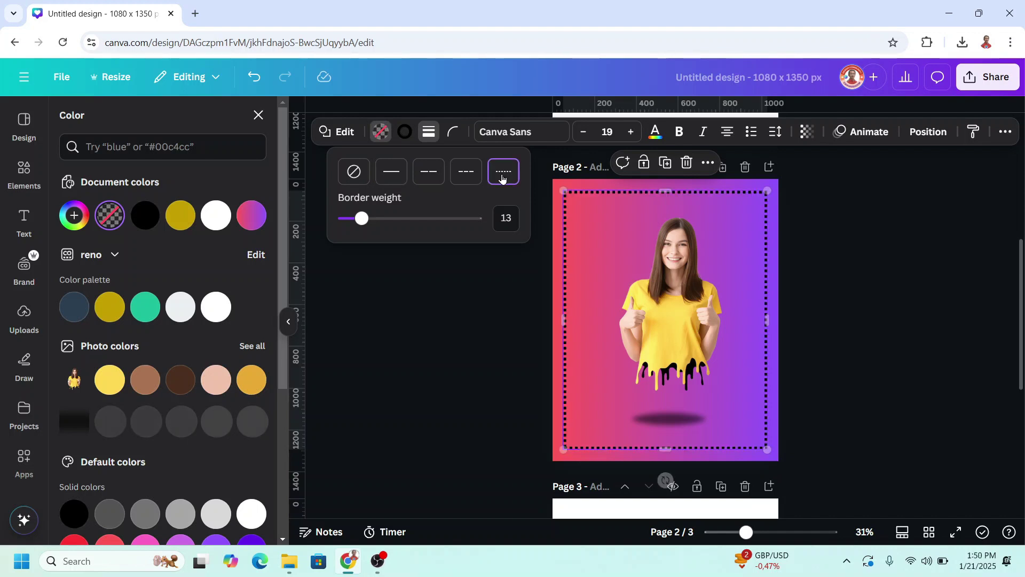
Colour the dotted border white and round the corners to 53.
click(405, 131)
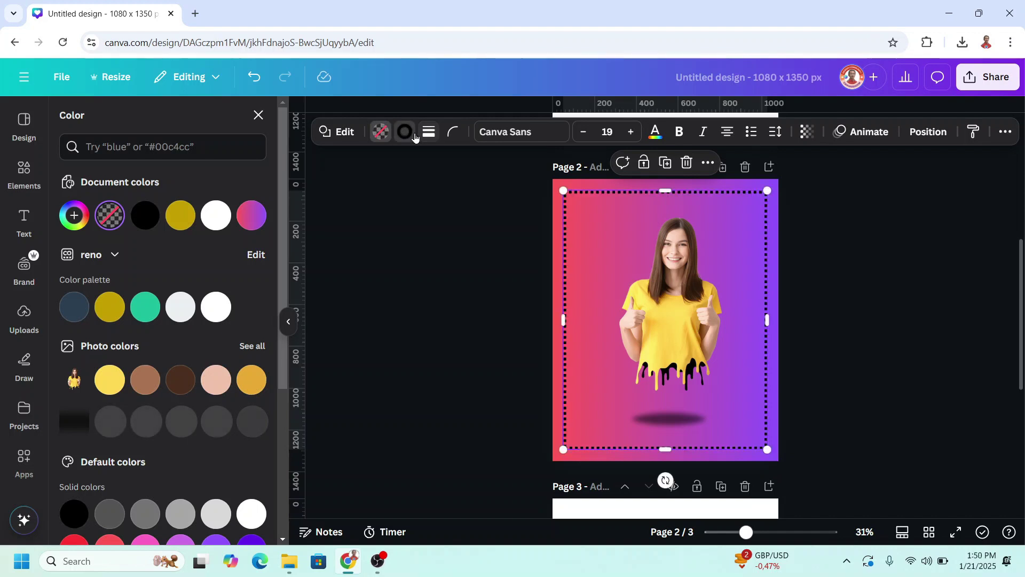
click(217, 310)
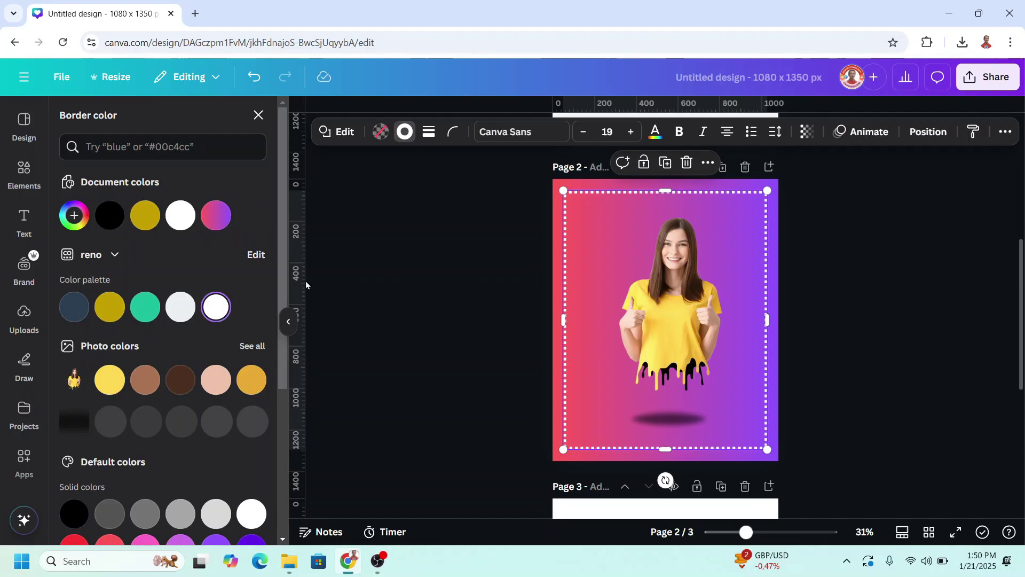
click(452, 139)
drag(380, 186, 437, 188)
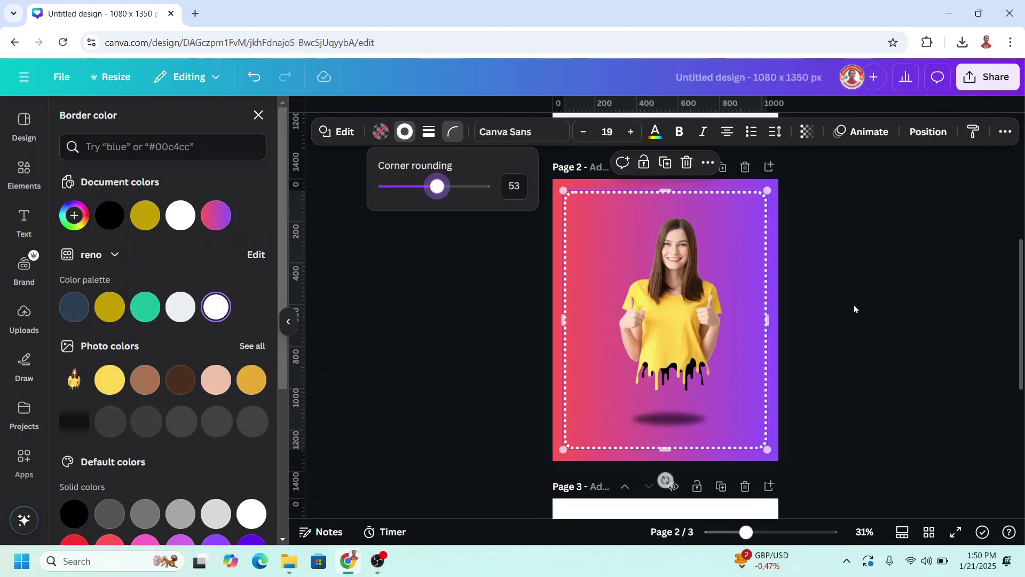